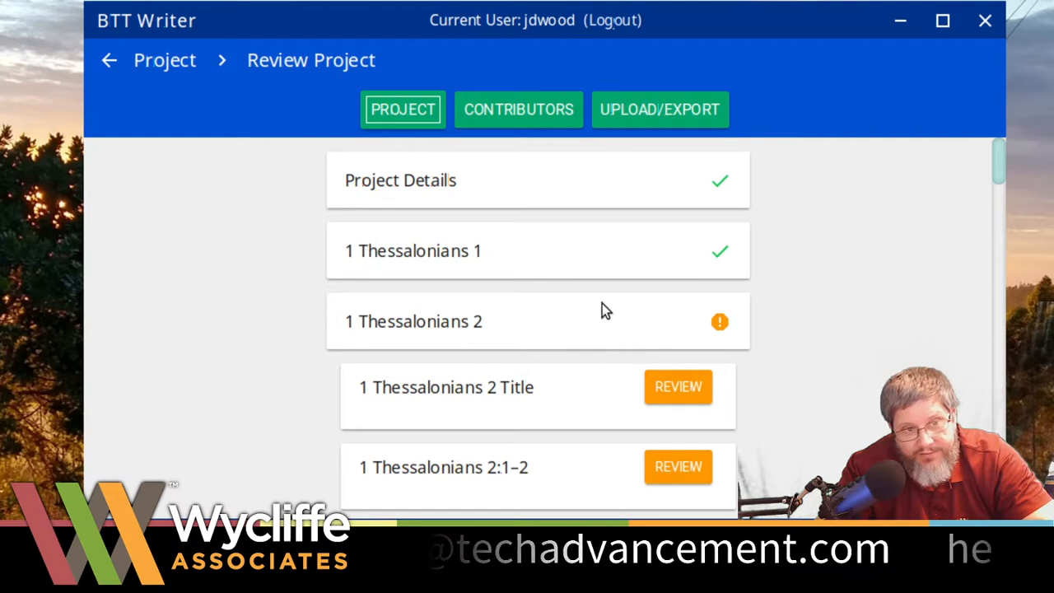
- Check which 1 Thessalonians sections still need review, and return to the list of translation projects
{"action": "scroll", "coordinate": [602, 307], "scroll_direction": "down", "scroll_amount": 15}
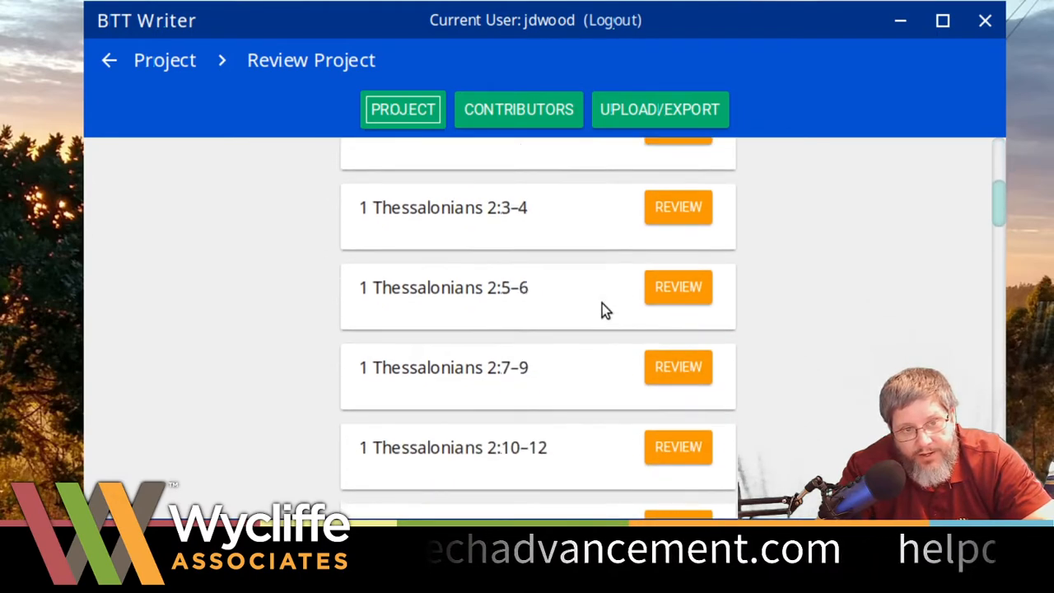
{"action": "scroll", "coordinate": [602, 307], "scroll_direction": "down", "scroll_amount": 15}
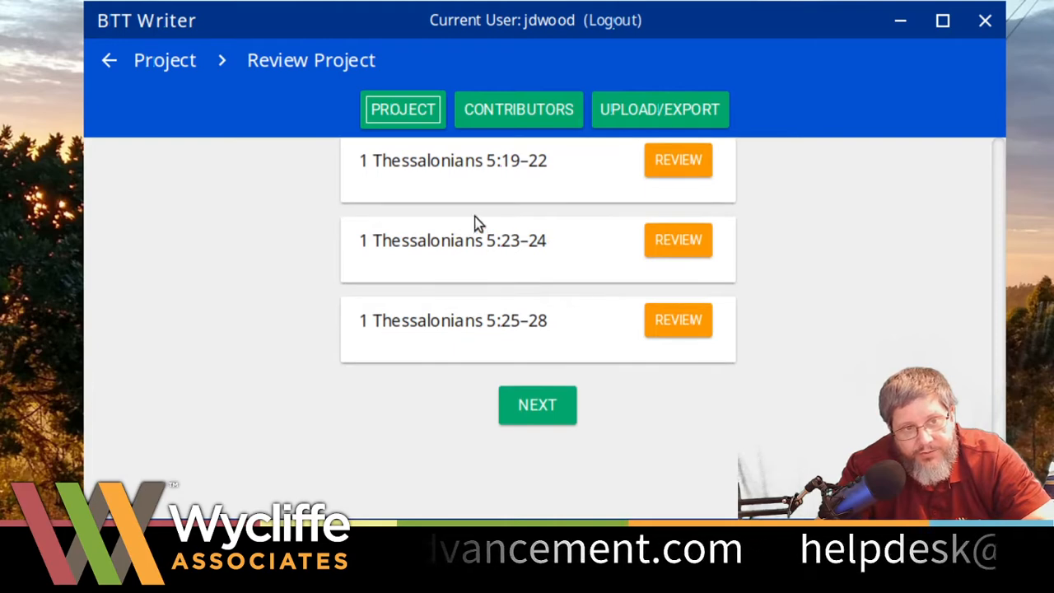
{"action": "left_click", "coordinate": [112, 59]}
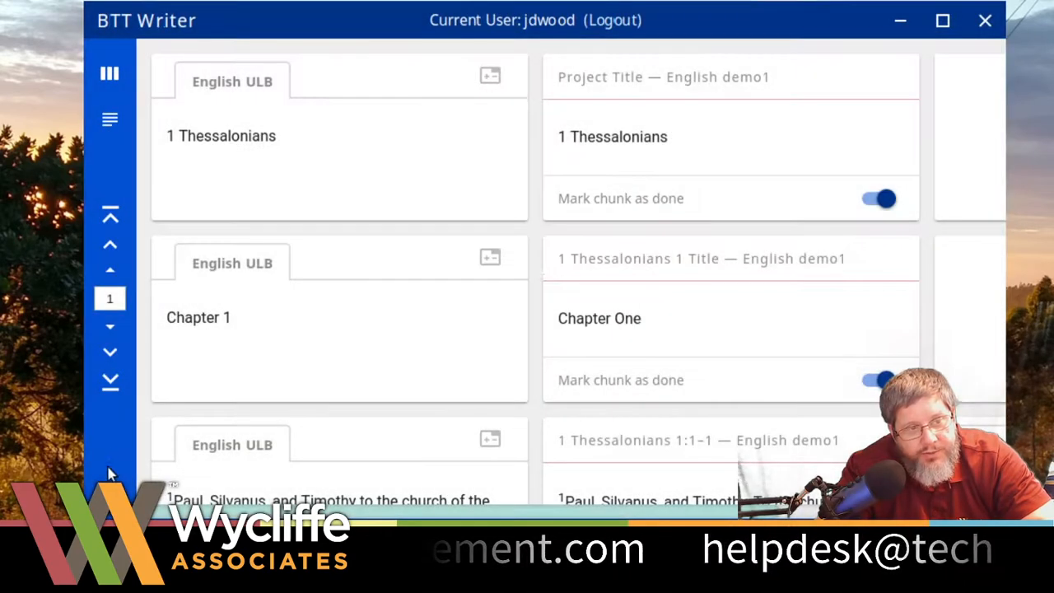
{"action": "left_click", "coordinate": [110, 119]}
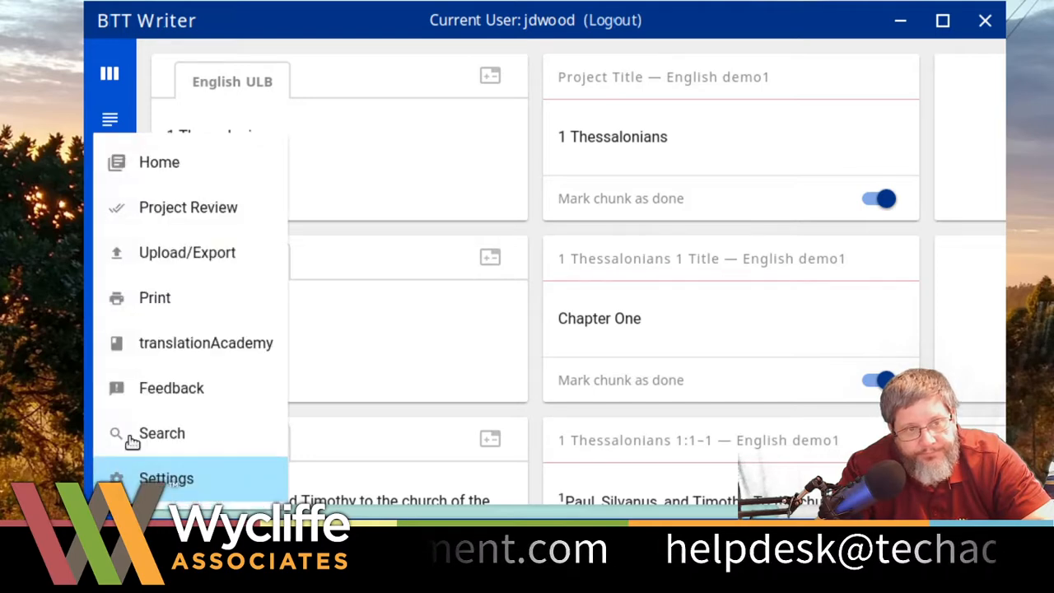
{"action": "left_click", "coordinate": [178, 165]}
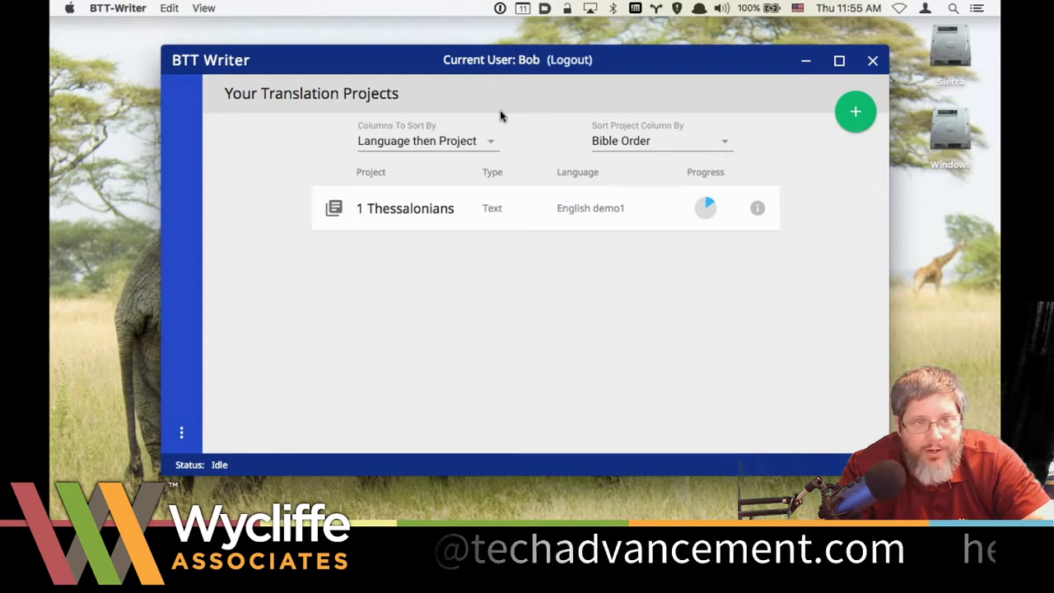
- On the Mac, open the 1 Thessalonians project details and check the review status of its chapters, especially chapter 3
{"action": "left_click", "coordinate": [381, 209]}
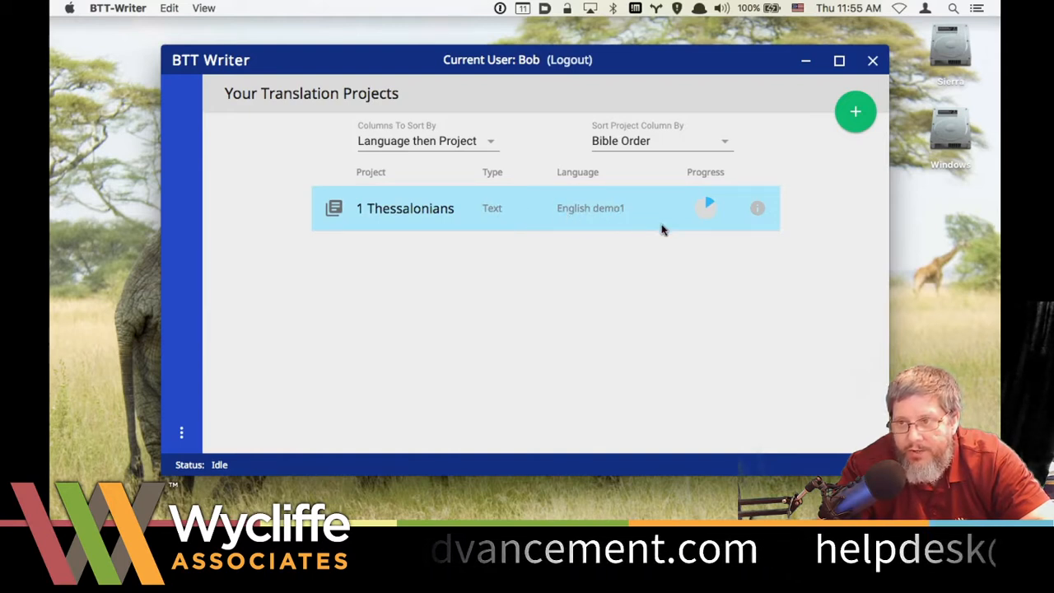
{"action": "left_click", "coordinate": [757, 210]}
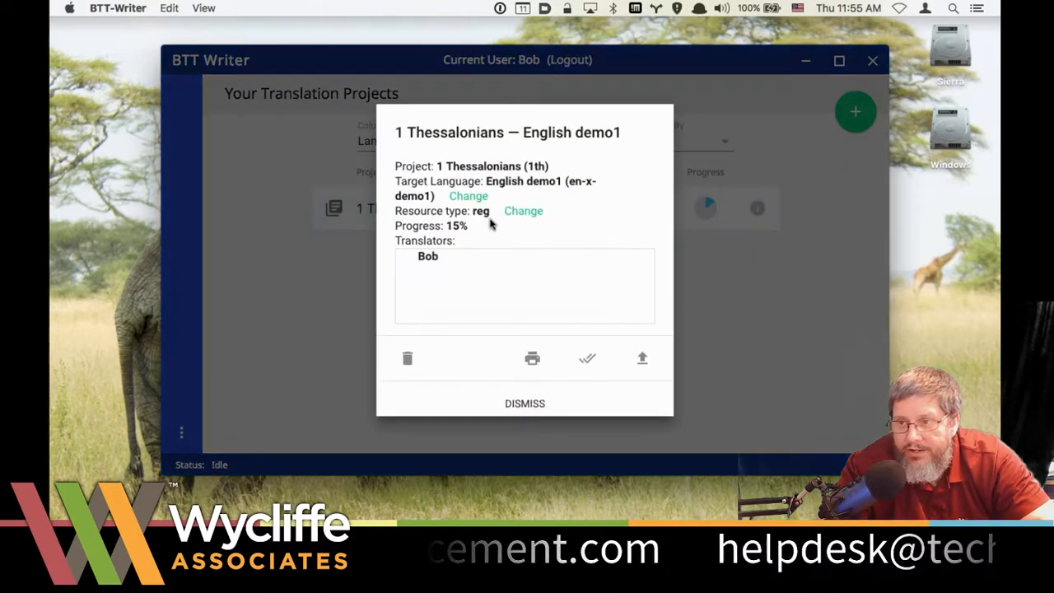
{"action": "left_click", "coordinate": [583, 360]}
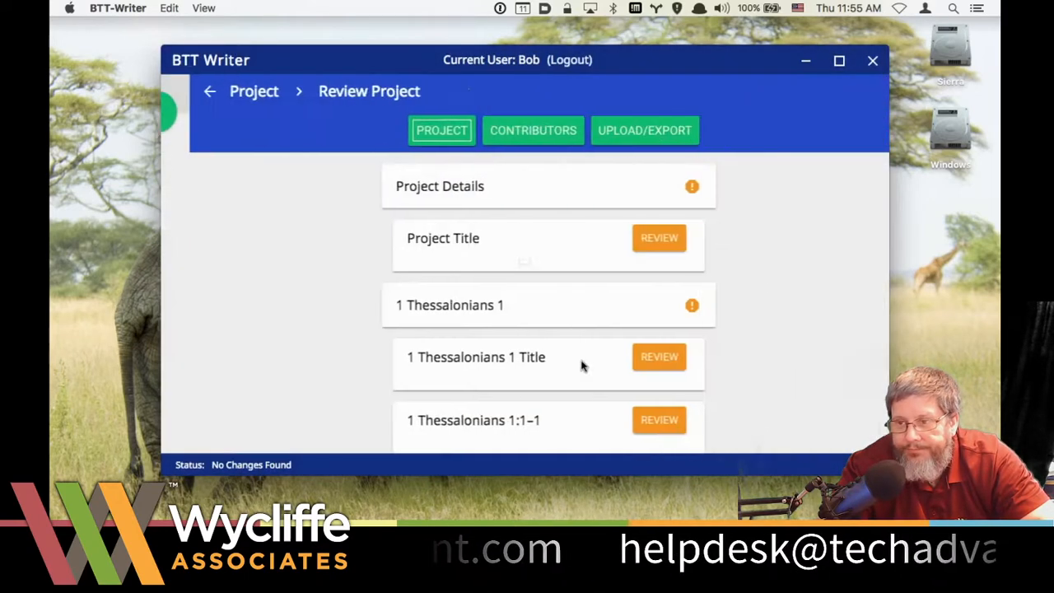
{"action": "scroll", "coordinate": [567, 312], "scroll_direction": "down", "scroll_amount": 5}
{"action": "scroll", "coordinate": [567, 305], "scroll_direction": "down", "scroll_amount": 10}
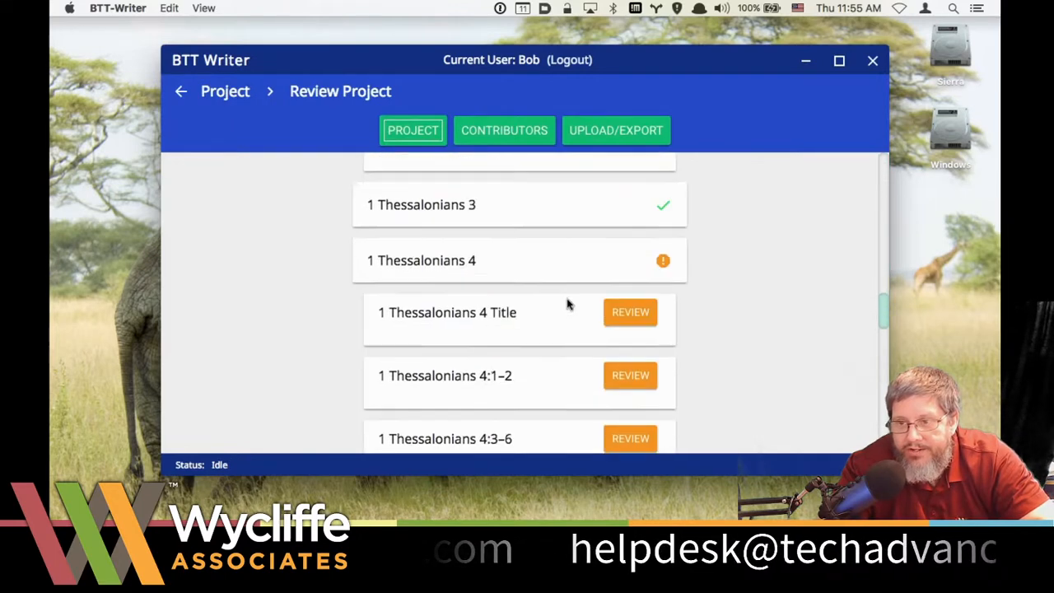
{"action": "scroll", "coordinate": [567, 305], "scroll_direction": "up", "scroll_amount": 3}
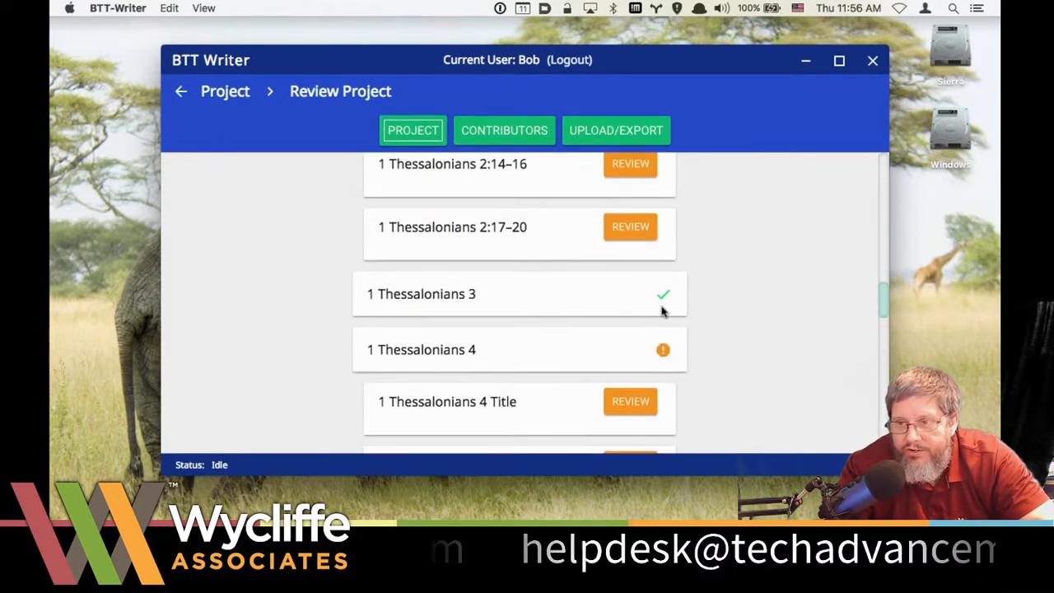
- Leave the project review and open the upload and export options for 1 Thessalonians
{"action": "left_click", "coordinate": [182, 92]}
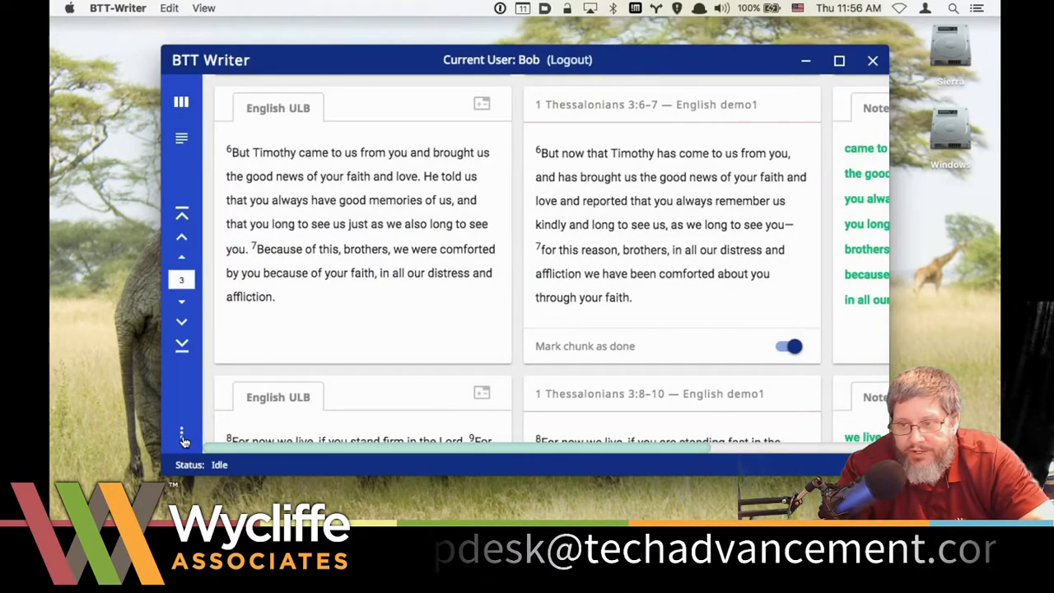
{"action": "left_click", "coordinate": [182, 435]}
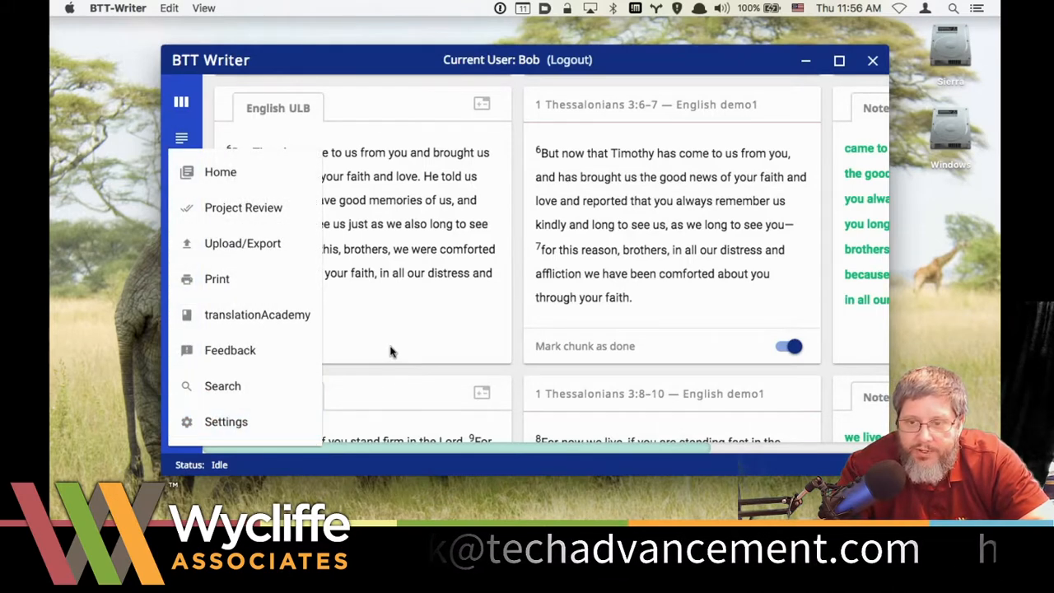
{"action": "left_click", "coordinate": [391, 352]}
{"action": "left_click", "coordinate": [182, 436]}
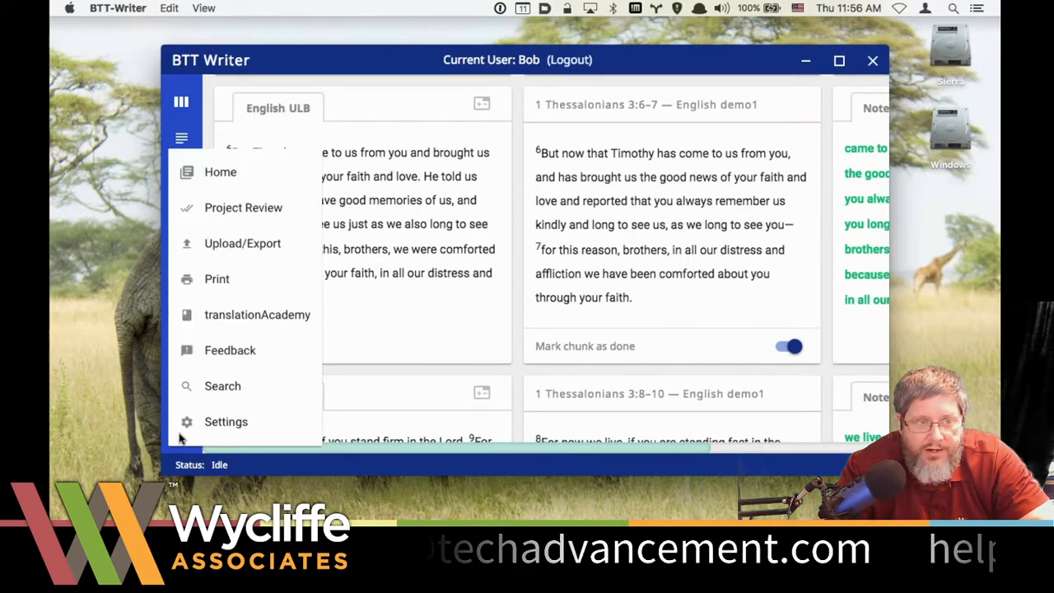
{"action": "left_click", "coordinate": [248, 243]}
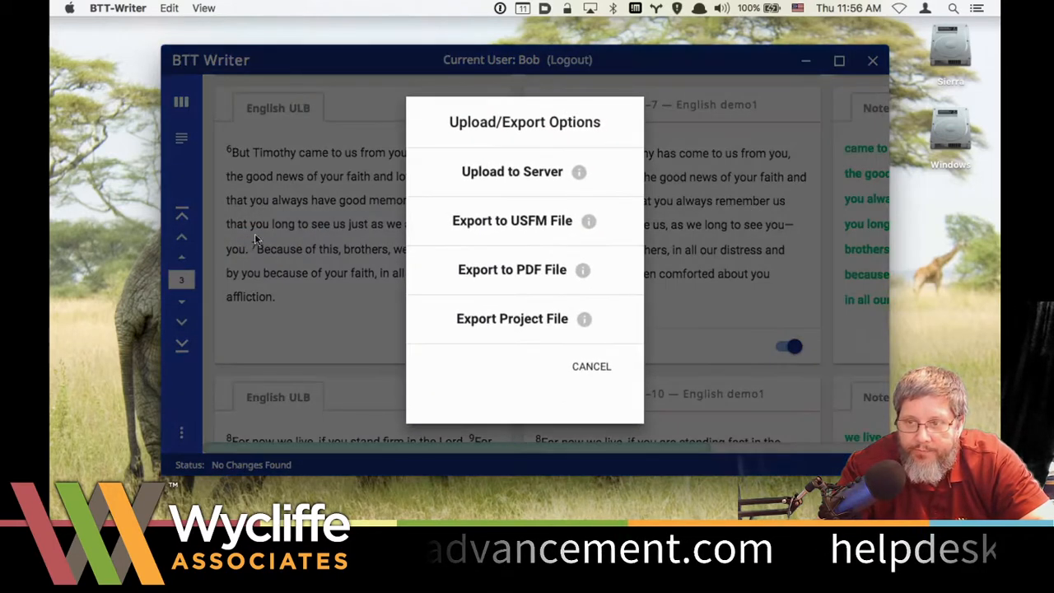
- Export the project file to the backups folder as en-x-demo1_1th_text_reg-bob-ch3, replacing the existing file
{"action": "left_click", "coordinate": [508, 323]}
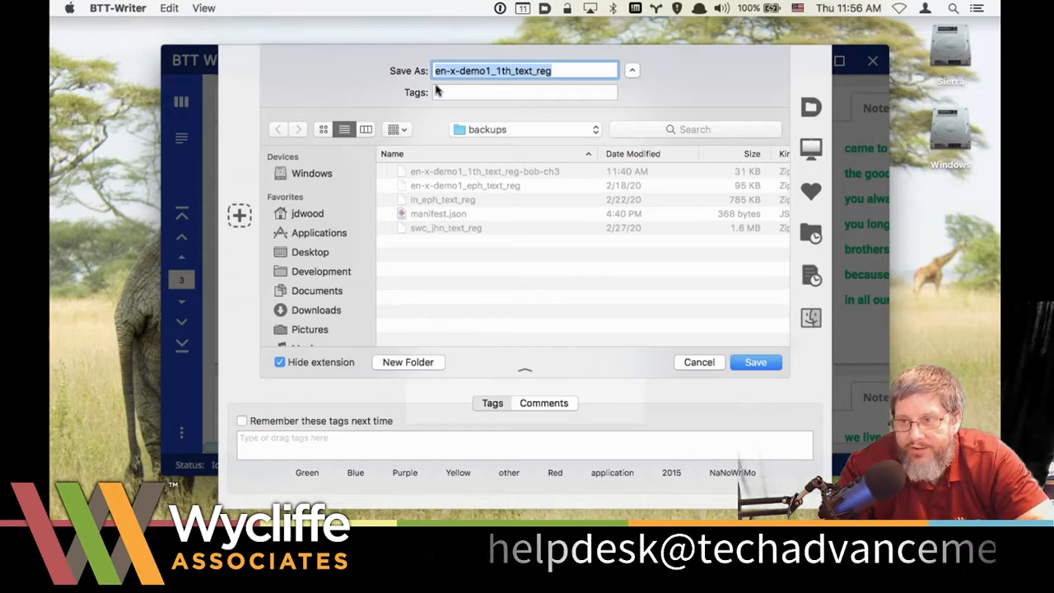
{"action": "left_click", "coordinate": [558, 71]}
{"action": "type", "text": "-"}
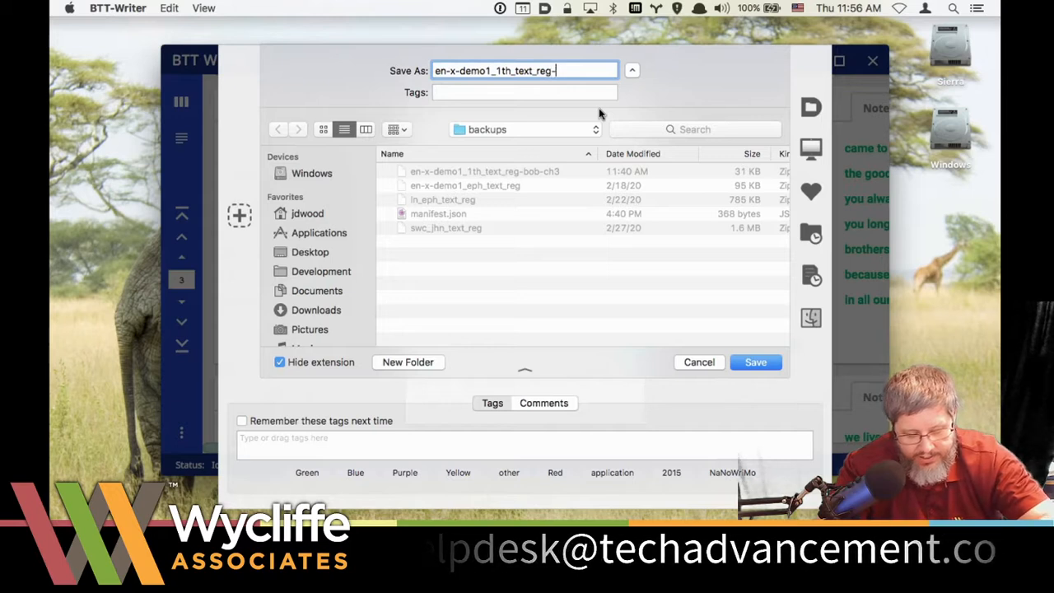
{"action": "type", "text": "bob-ch3"}
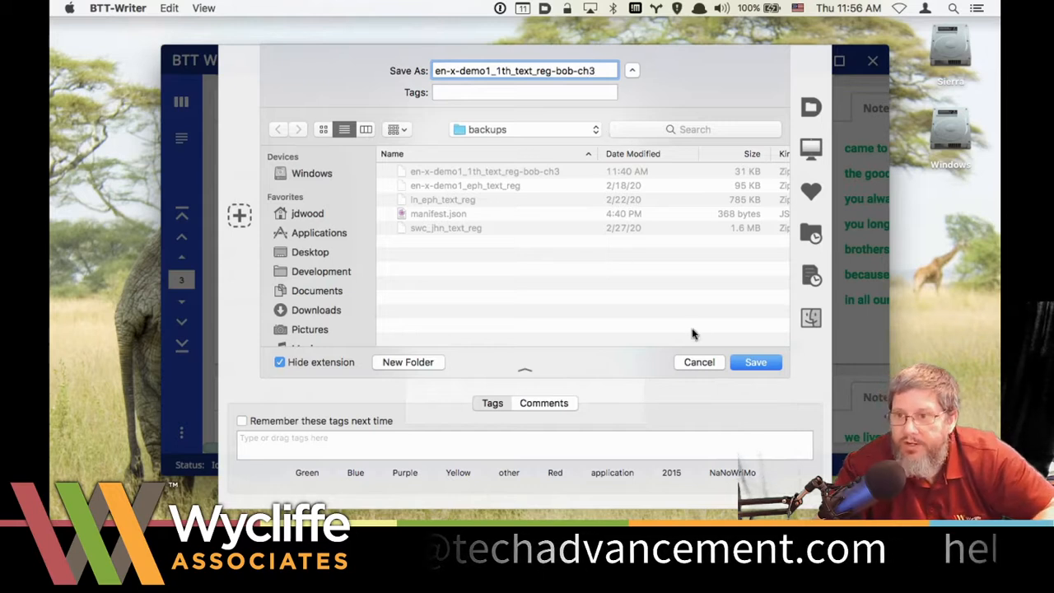
{"action": "left_click", "coordinate": [752, 365]}
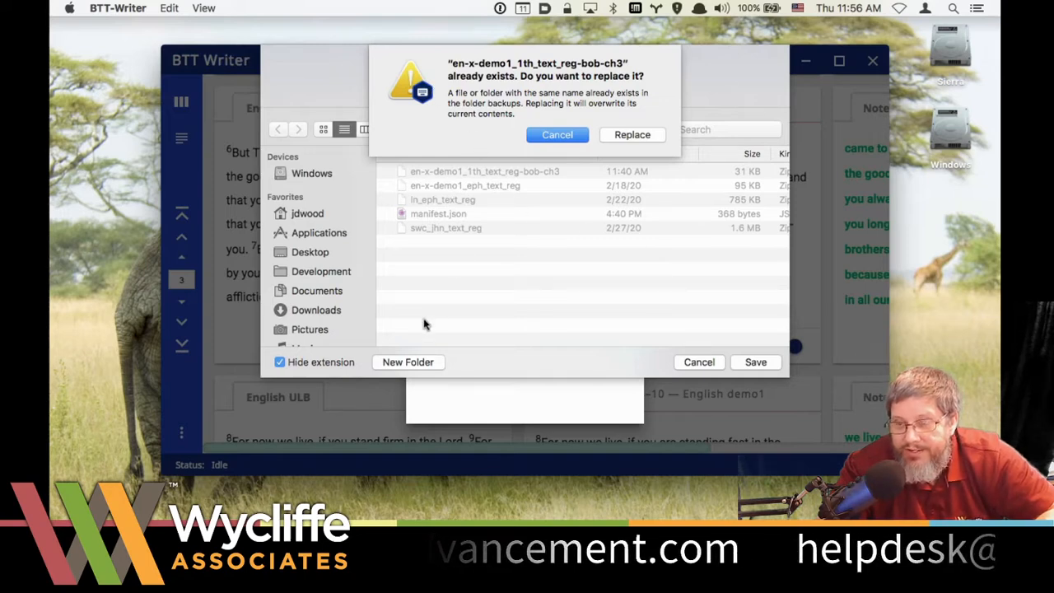
{"action": "left_click", "coordinate": [648, 137]}
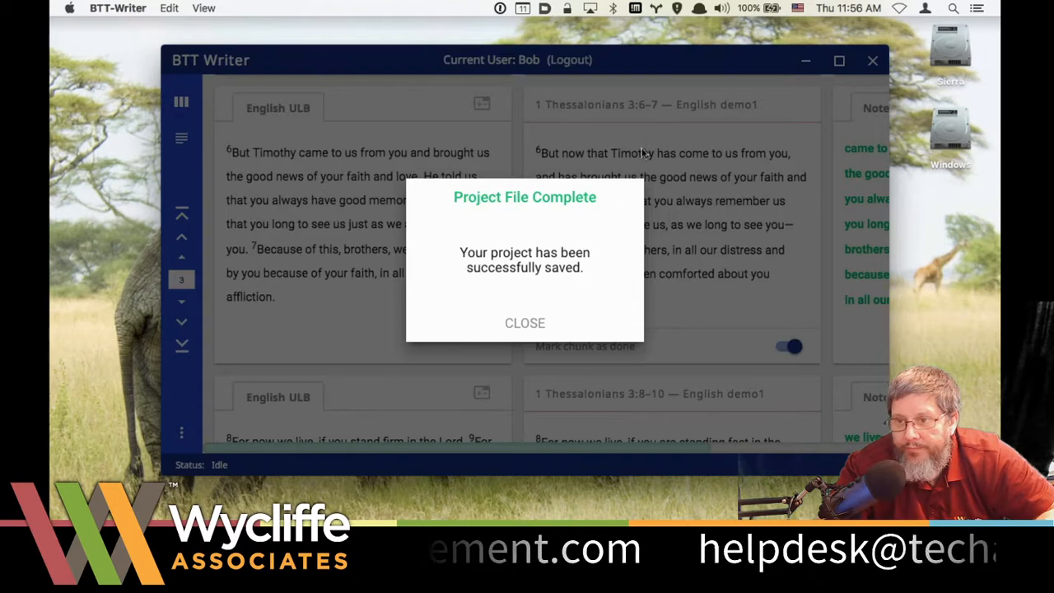
{"action": "left_click", "coordinate": [522, 326]}
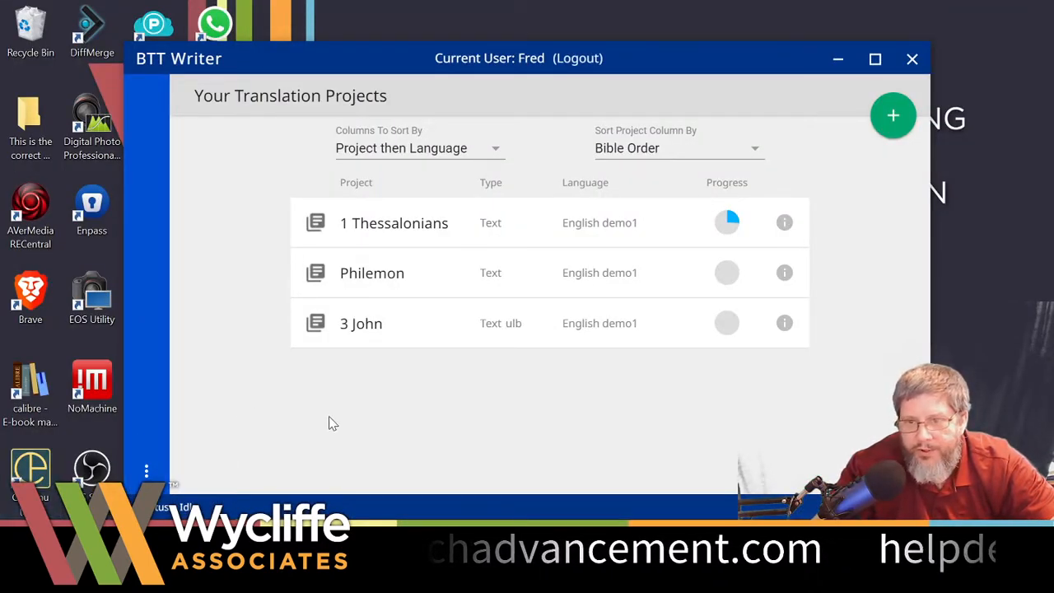
- On the Windows computer, export the 1 Thessalonians project file to the backups folder as en-x-demo1_1th_text_reg-fred-ch2
{"action": "left_click", "coordinate": [357, 229]}
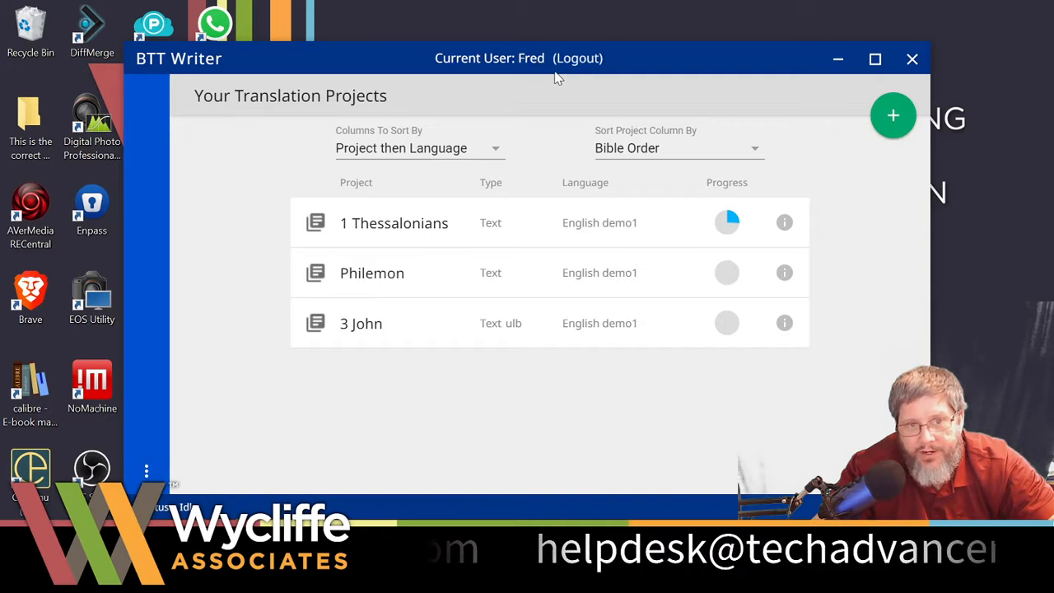
{"action": "left_click", "coordinate": [785, 225]}
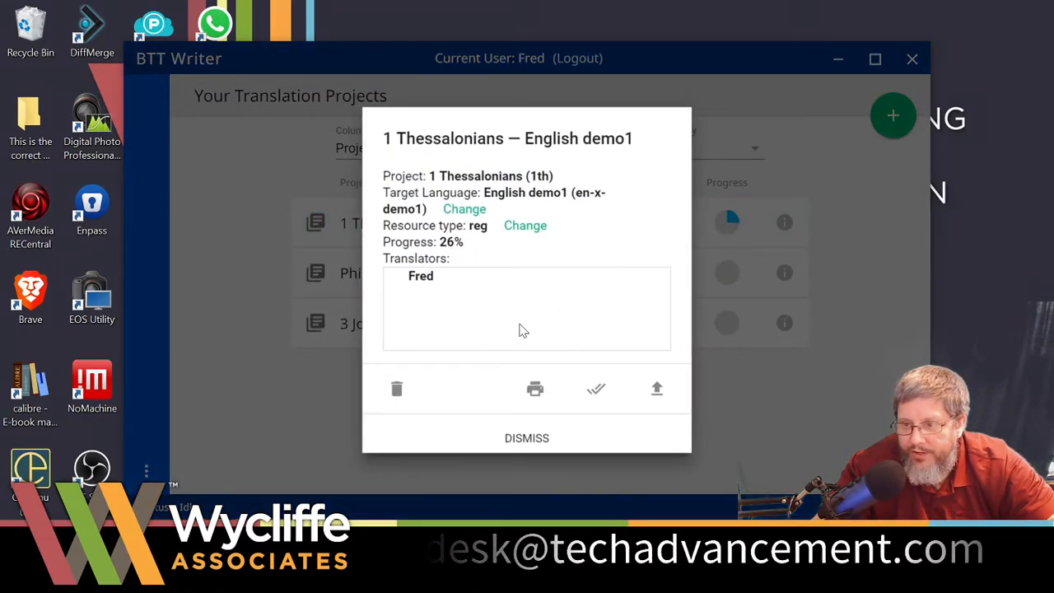
{"action": "left_click", "coordinate": [657, 393]}
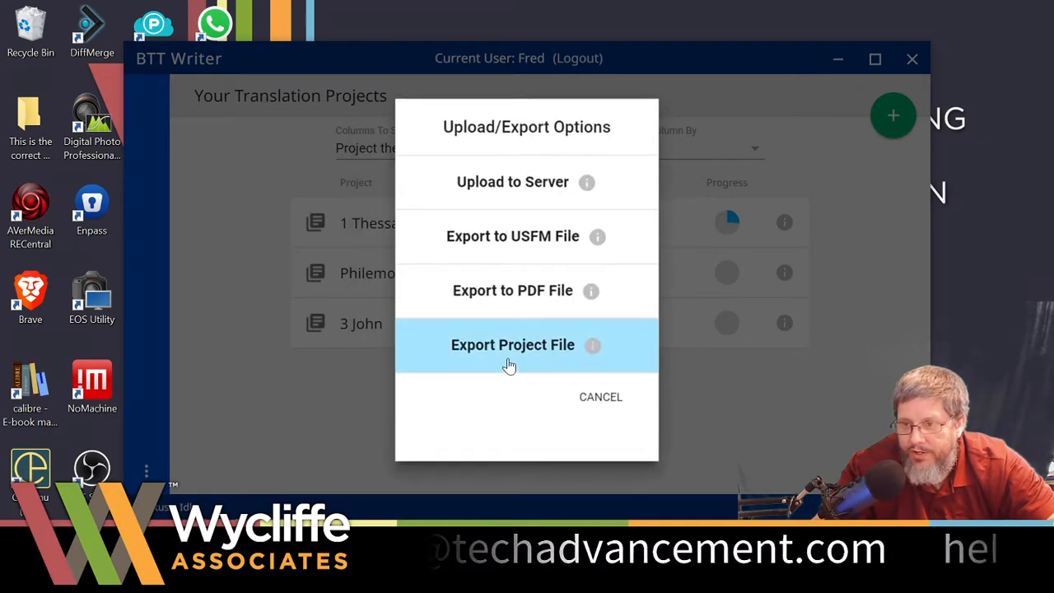
{"action": "left_click", "coordinate": [508, 362]}
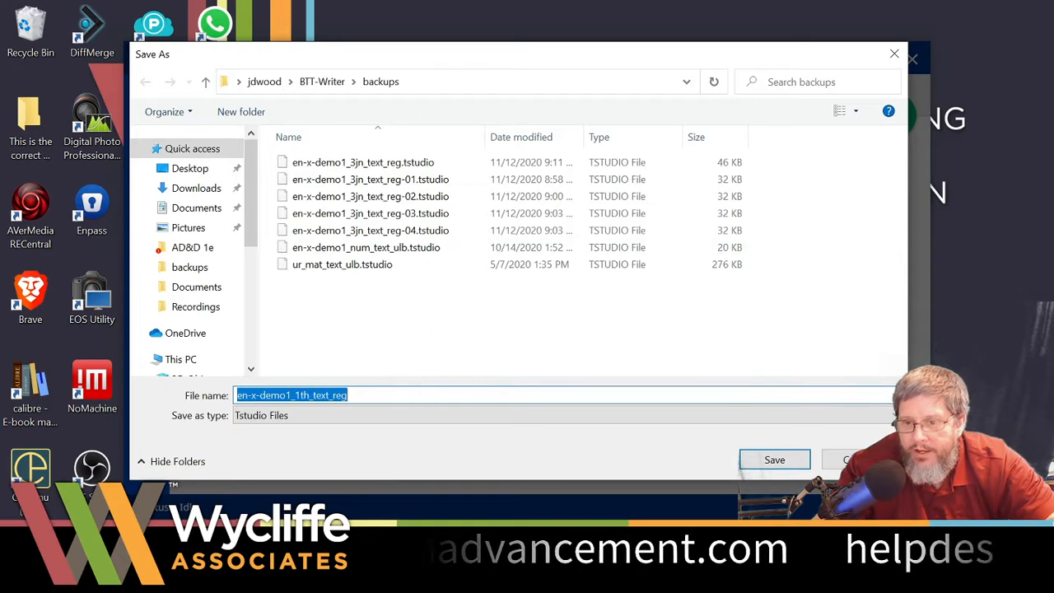
{"action": "key", "text": "End"}
{"action": "type", "text": "-"}
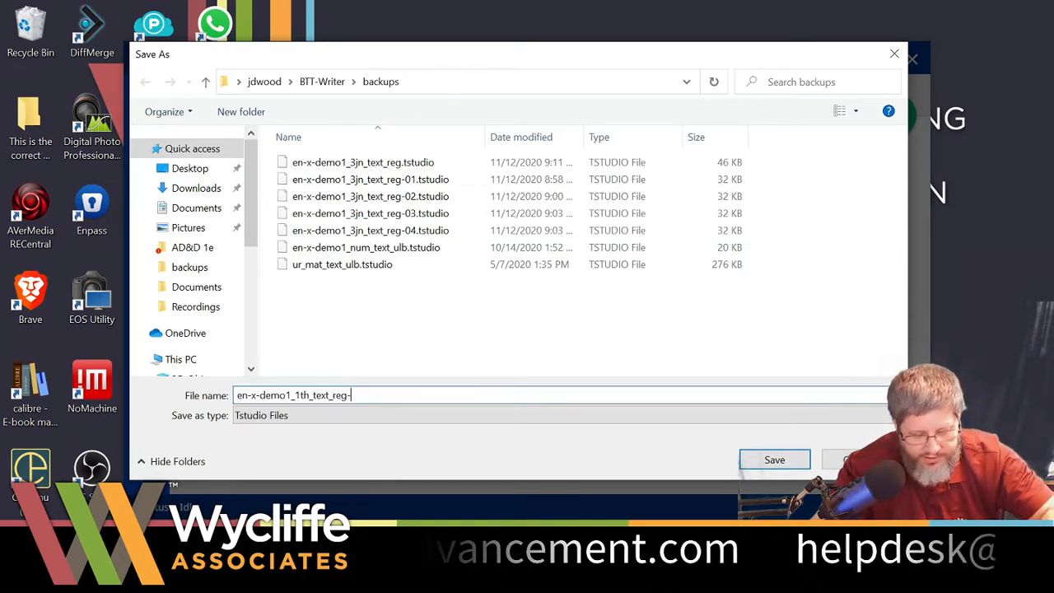
{"action": "type", "text": "fred"}
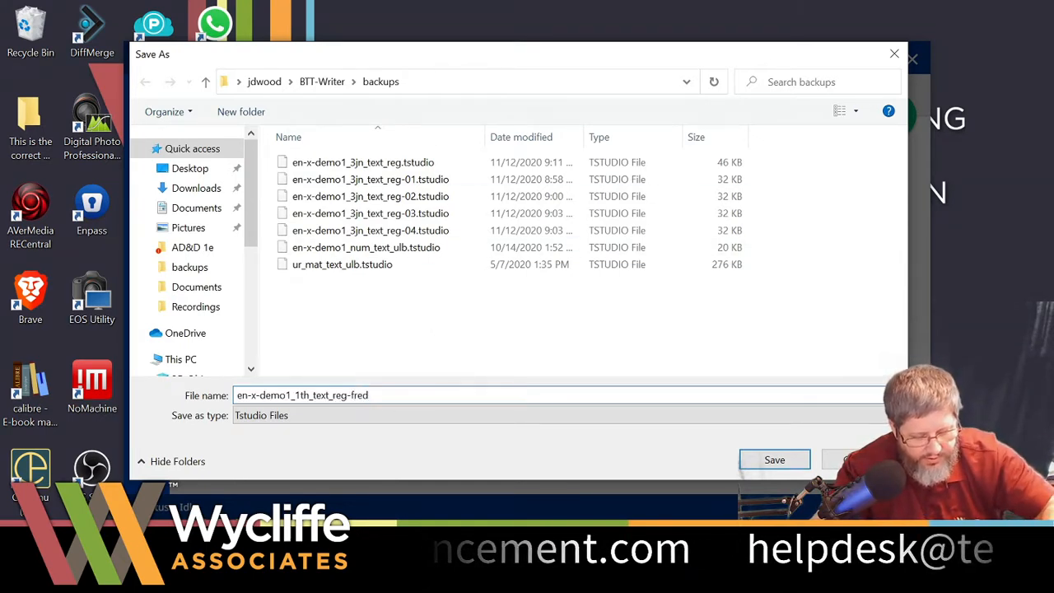
{"action": "type", "text": "-ch2"}
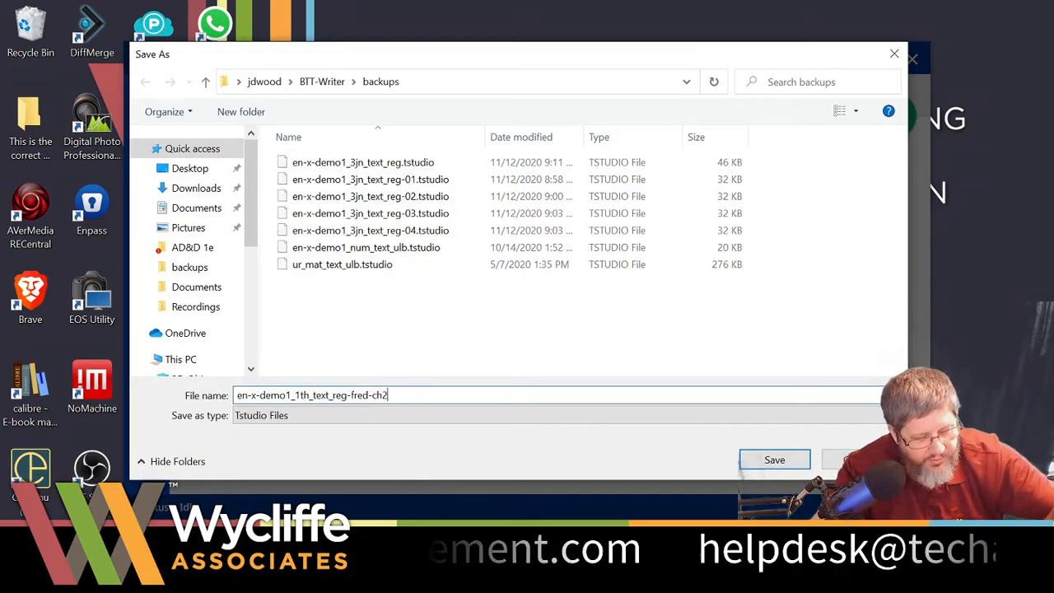
{"action": "left_click", "coordinate": [775, 461]}
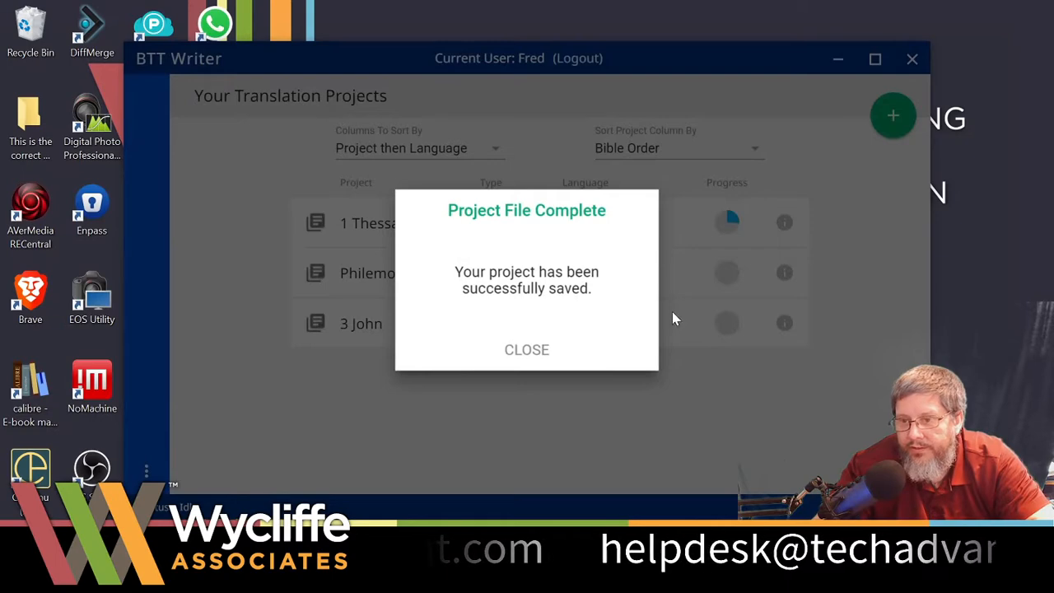
{"action": "left_click", "coordinate": [531, 352]}
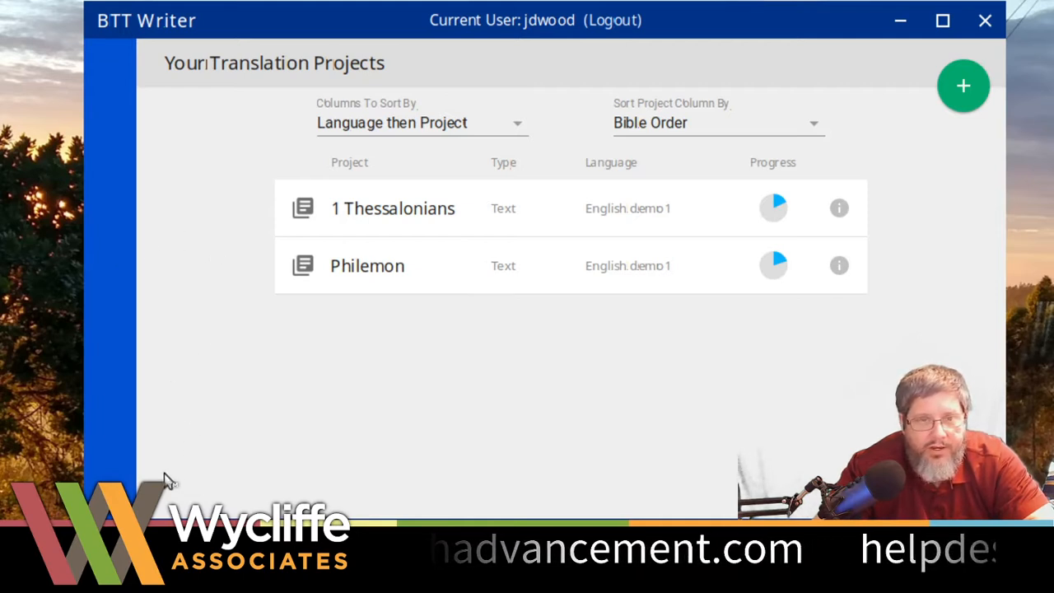
- On the third computer, import the project file en-x-demo1_1th_text_reg-bob-ch3.tstudio from the LanXchange folder in Downloads
{"action": "left_click", "coordinate": [110, 493]}
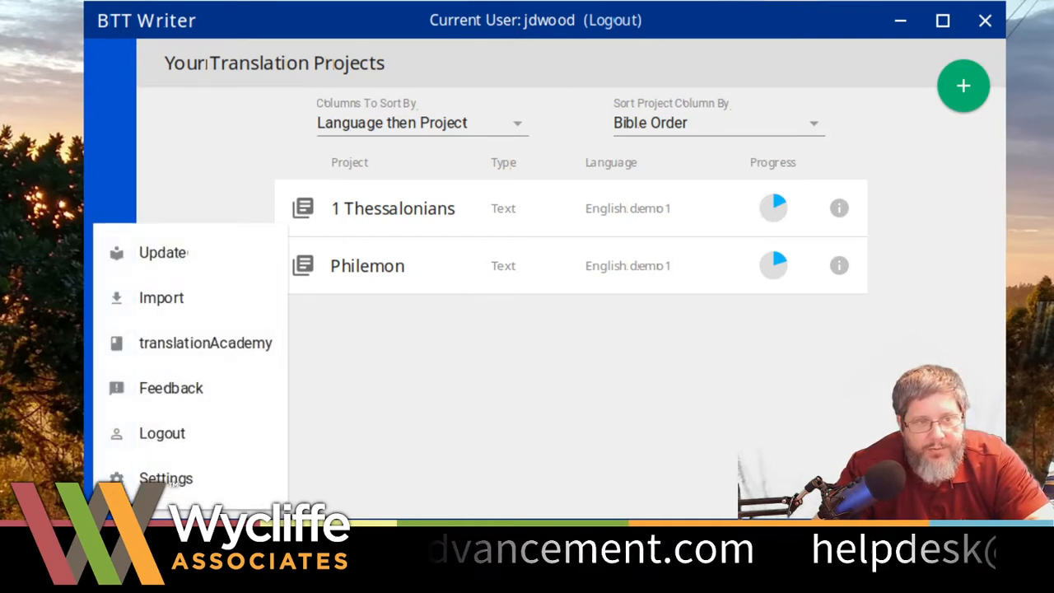
{"action": "left_click", "coordinate": [161, 310]}
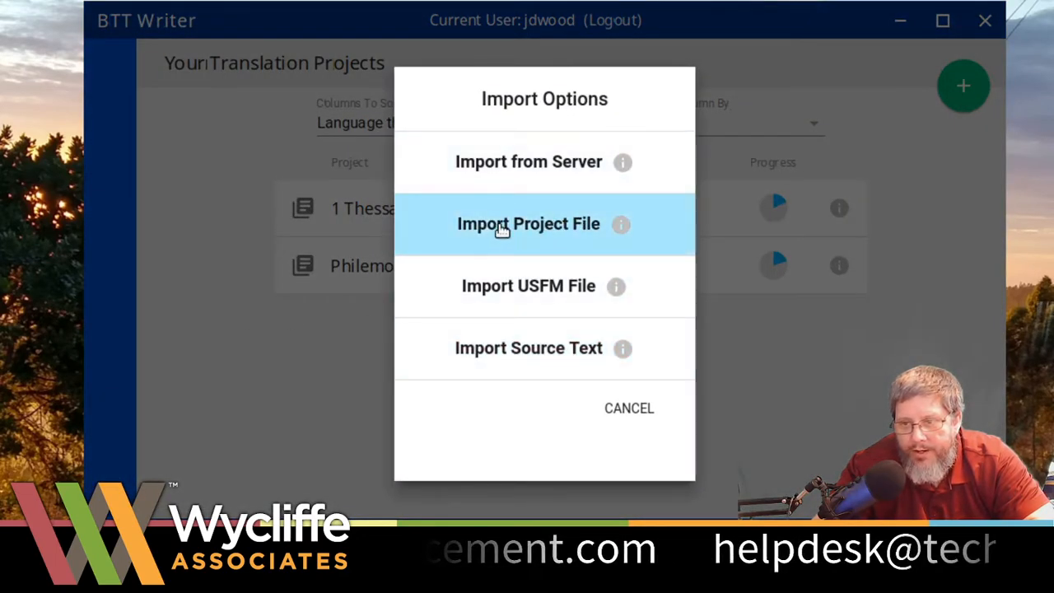
{"action": "left_click", "coordinate": [502, 230]}
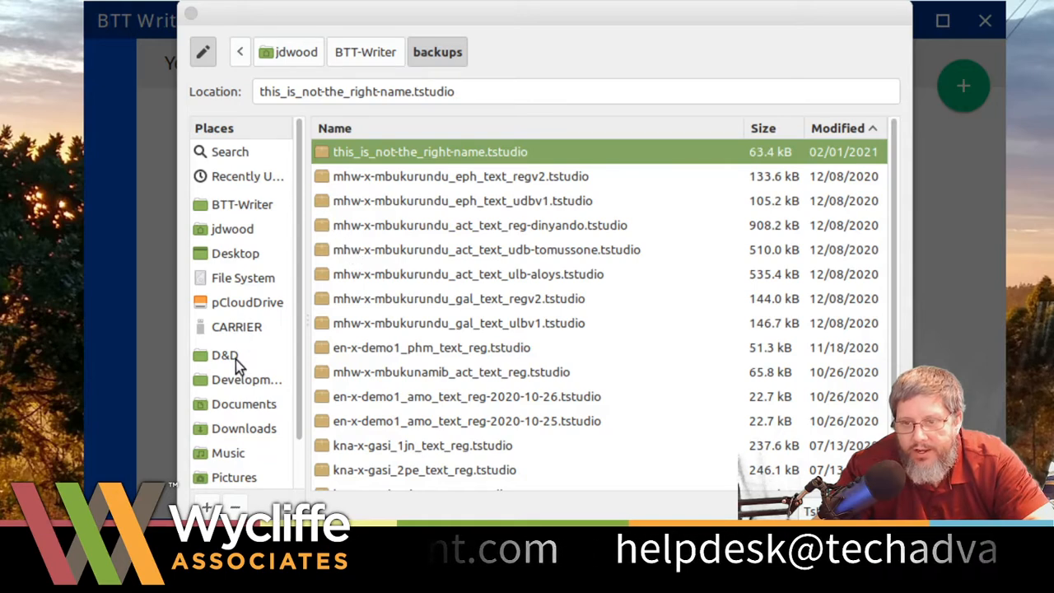
{"action": "left_click", "coordinate": [244, 429]}
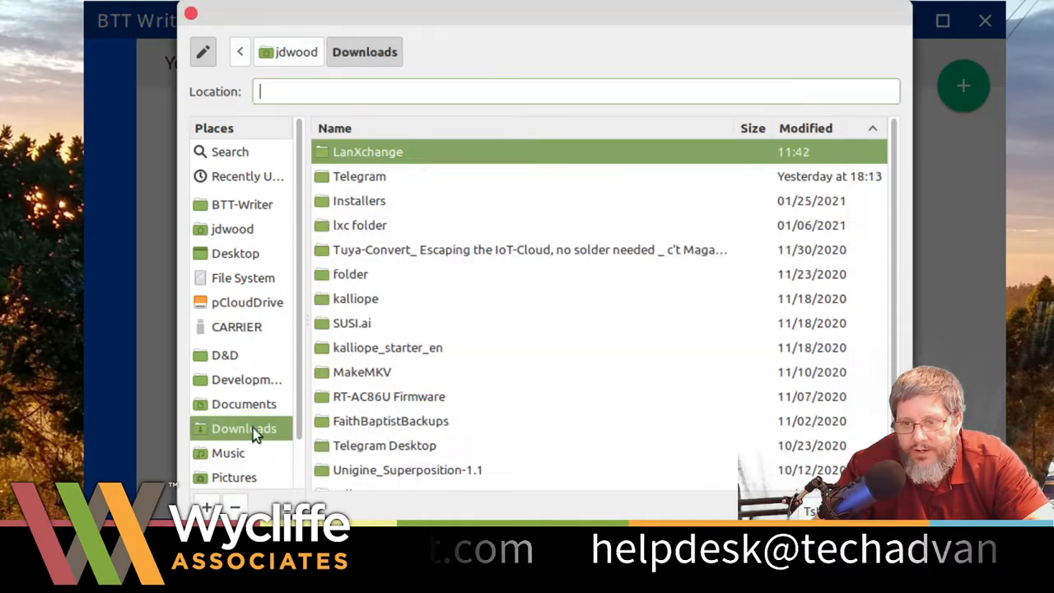
{"action": "double_click", "coordinate": [379, 154]}
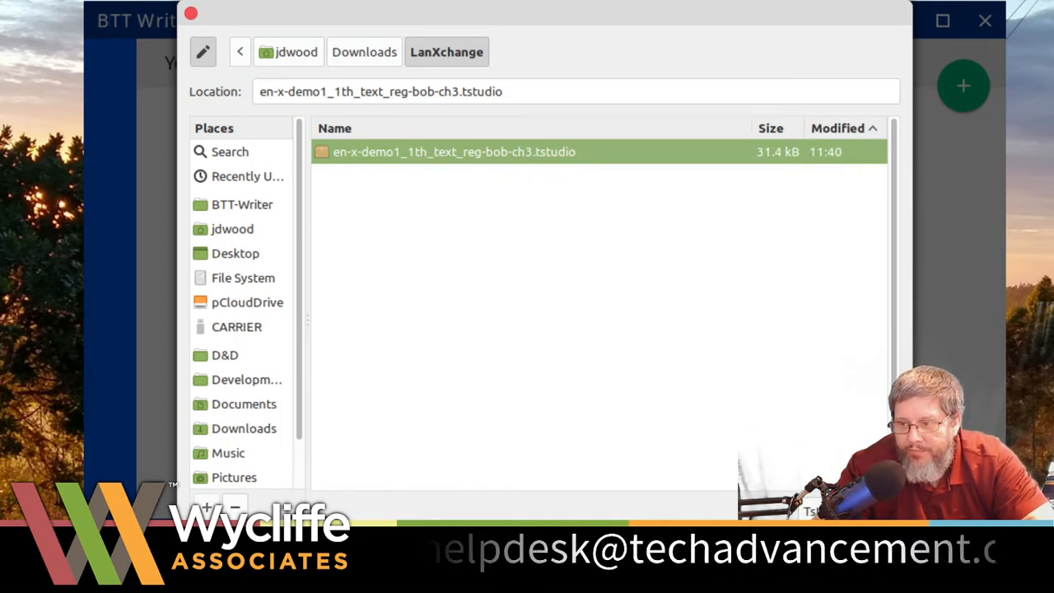
{"action": "left_click", "coordinate": [871, 545]}
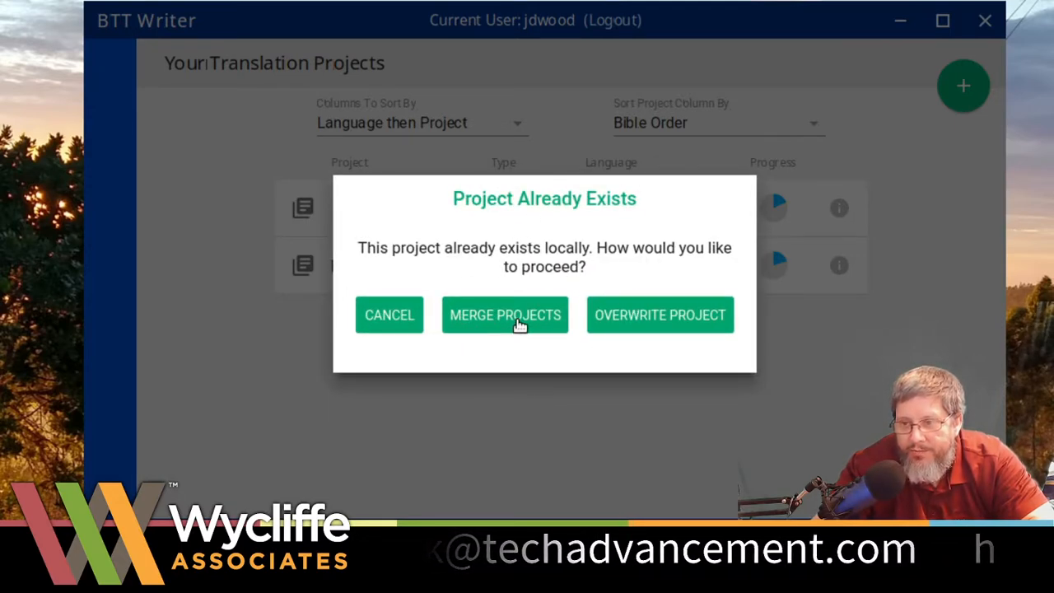
- Merge the imported file with the existing 1 Thessalonians project and check the translators in the project details
{"action": "left_click", "coordinate": [520, 324]}
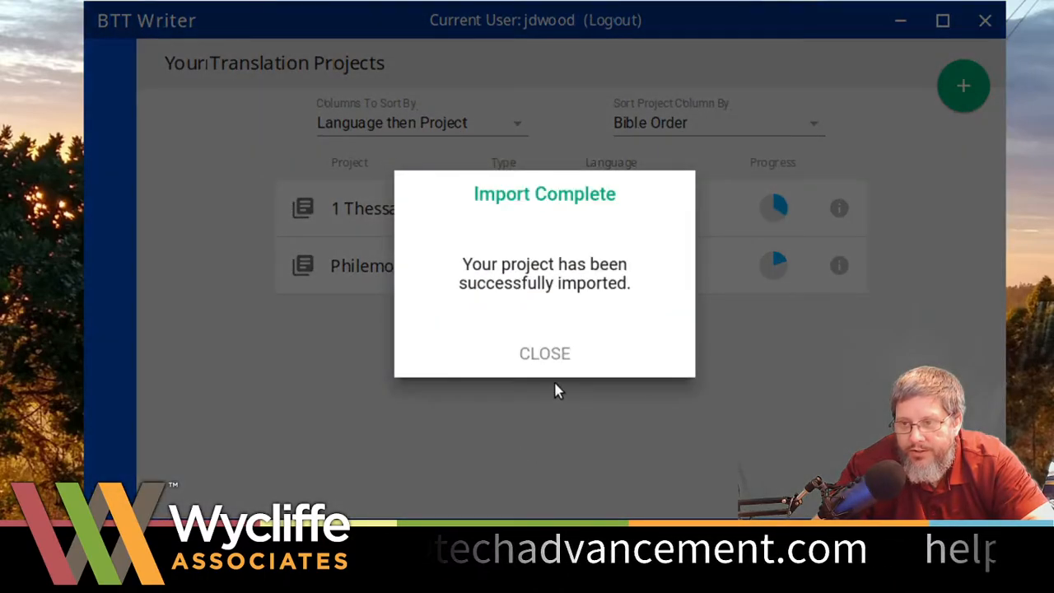
{"action": "left_click", "coordinate": [546, 353]}
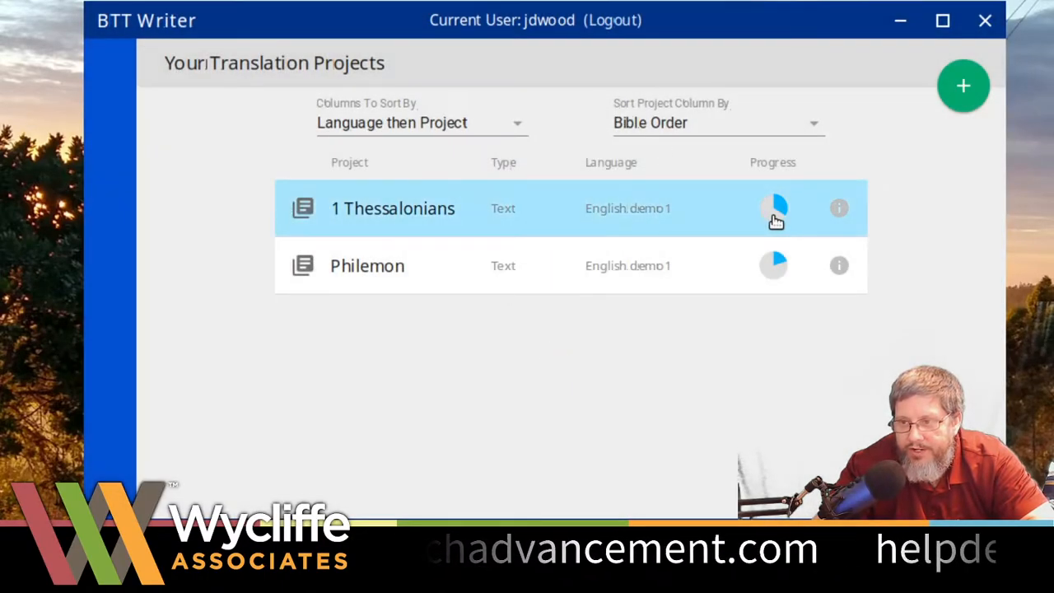
{"action": "left_click", "coordinate": [841, 217]}
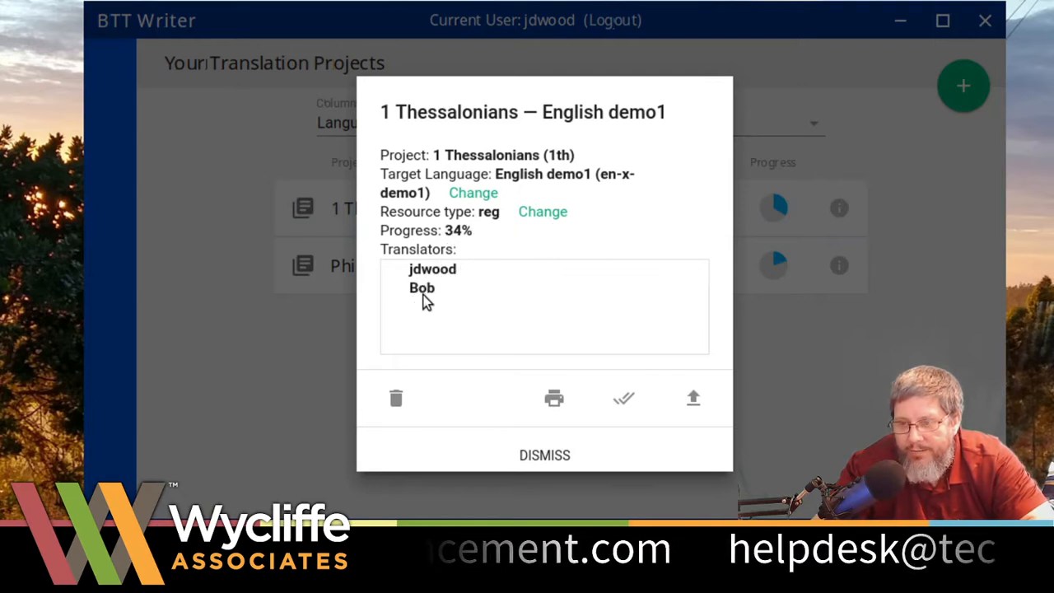
{"action": "left_click", "coordinate": [541, 457]}
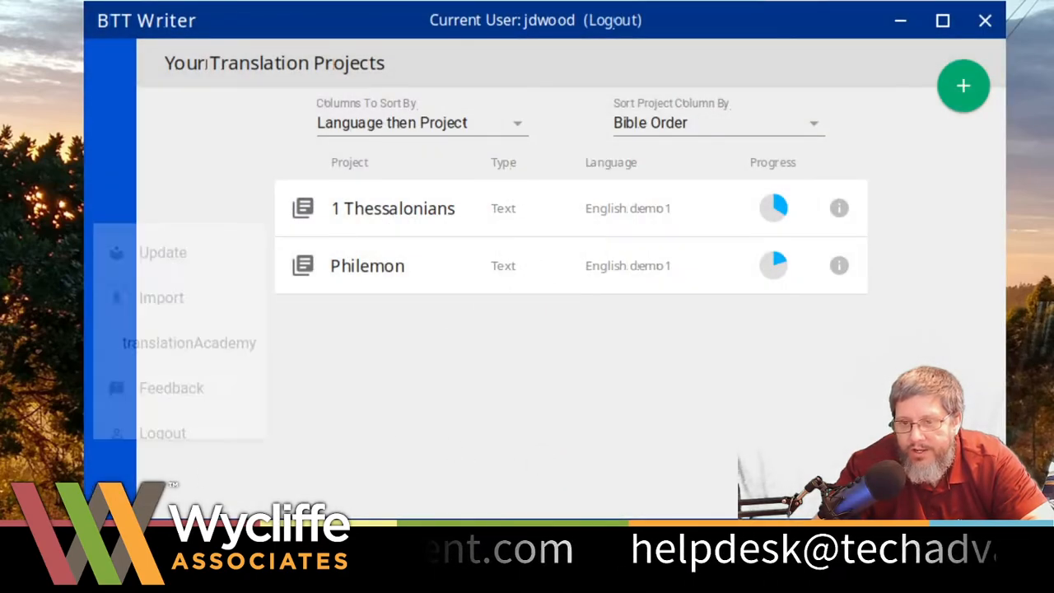
- Import en-x-demo1_1th_text_reg-fred-ch2.tstudio from WA/Content Creation/Projects/From Windows-USB and merge it with the existing 1 Thessalonians project
{"action": "left_click", "coordinate": [164, 311]}
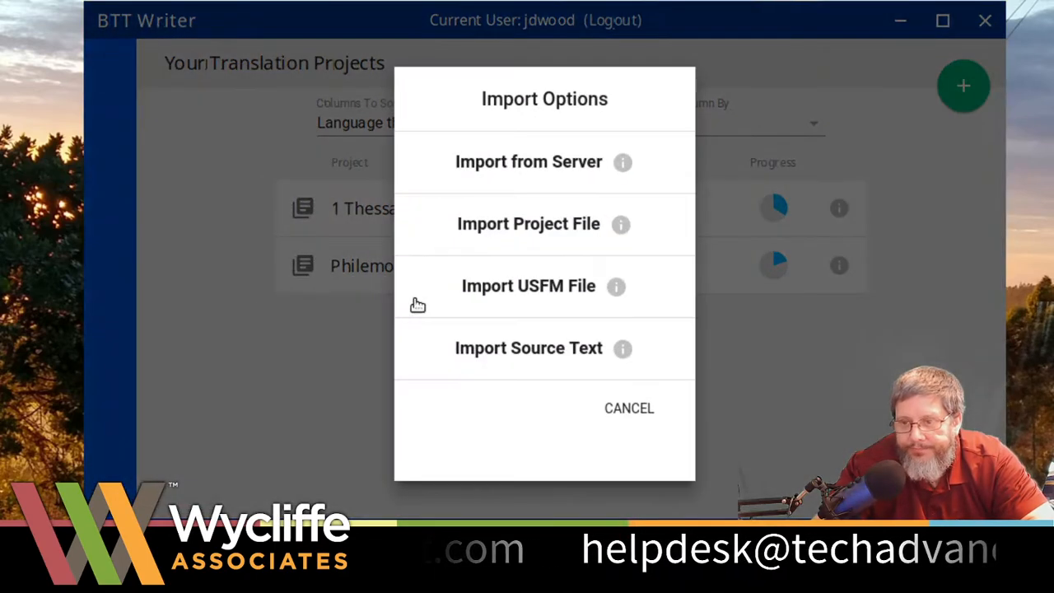
{"action": "left_click", "coordinate": [509, 236]}
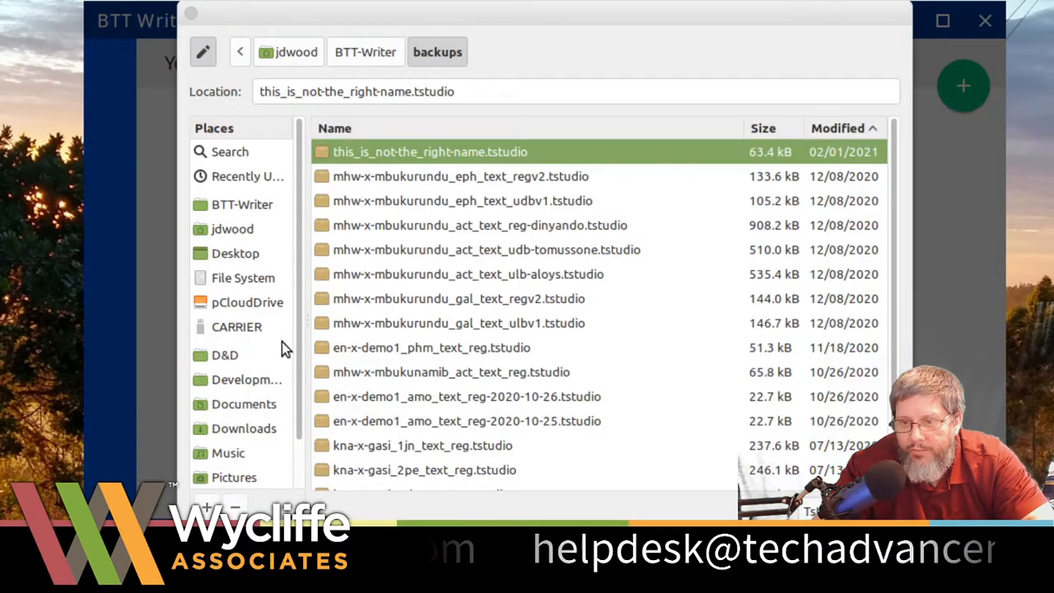
{"action": "scroll", "coordinate": [279, 341], "scroll_direction": "down", "scroll_amount": 2}
{"action": "left_click", "coordinate": [222, 476]}
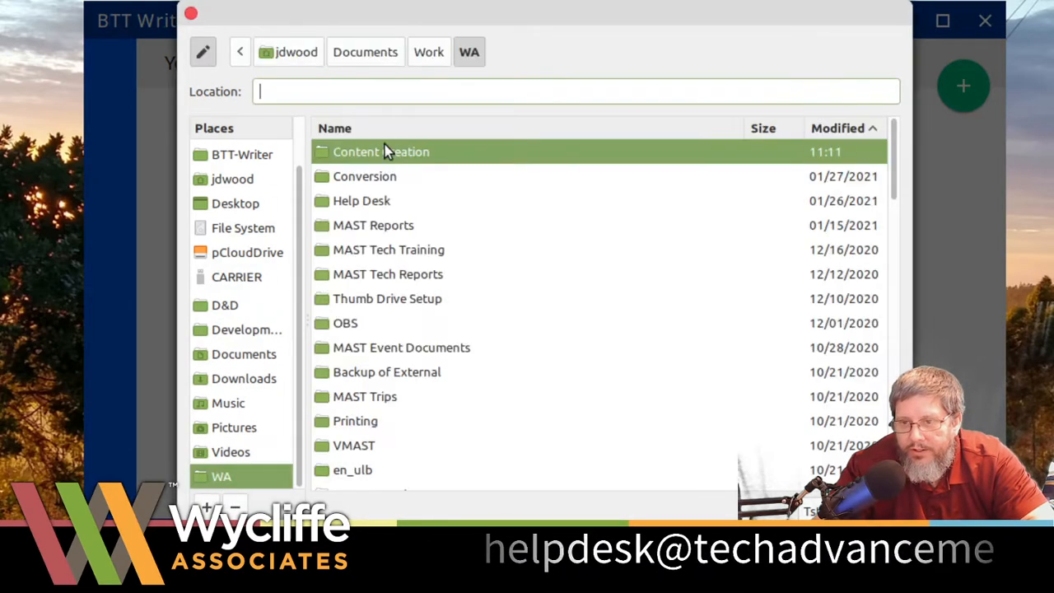
{"action": "double_click", "coordinate": [384, 152]}
{"action": "double_click", "coordinate": [384, 153]}
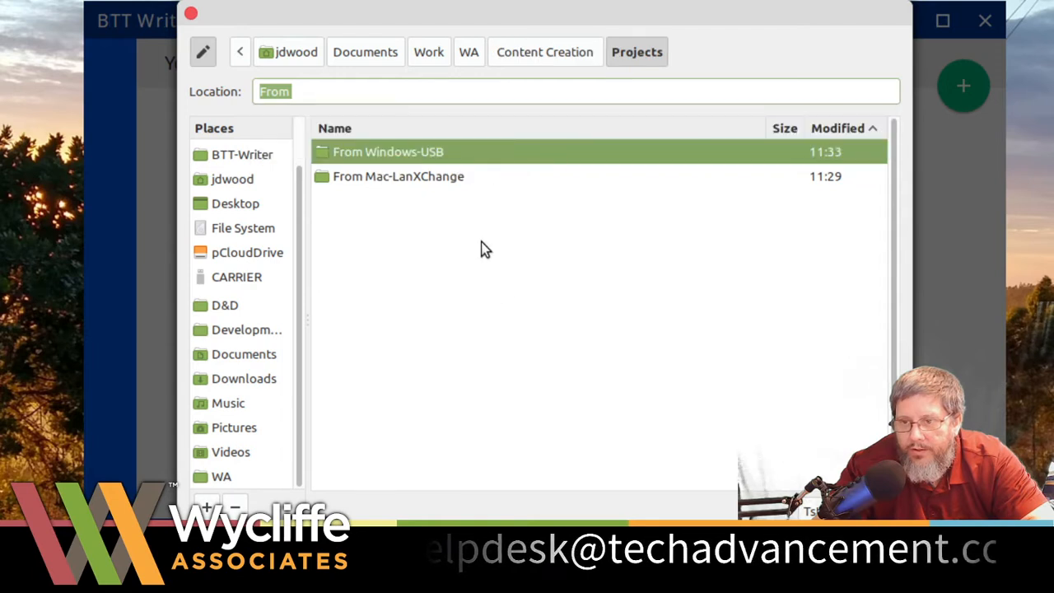
{"action": "double_click", "coordinate": [457, 155]}
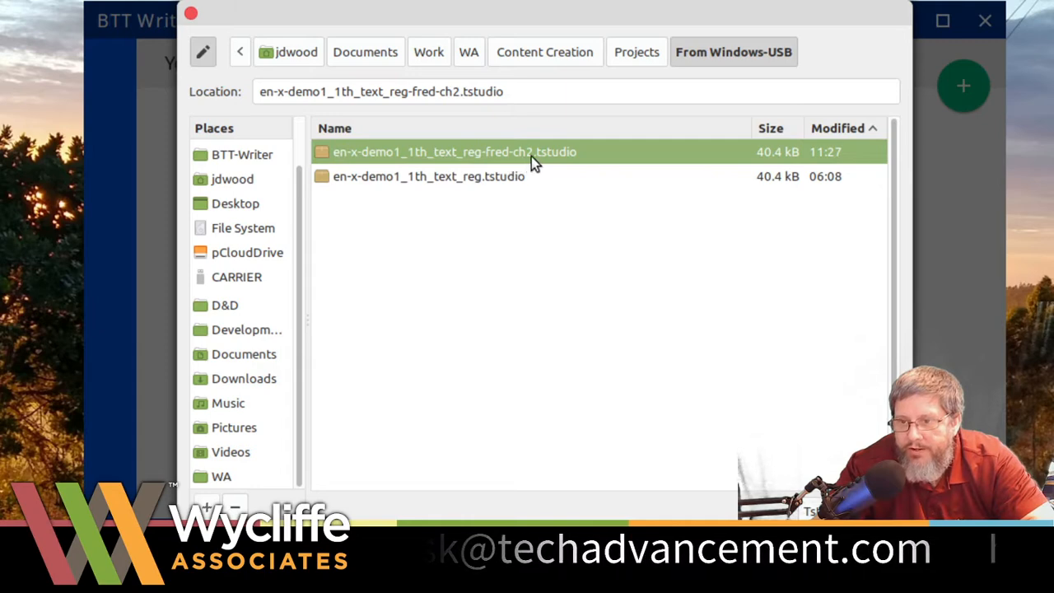
{"action": "key", "text": "Return"}
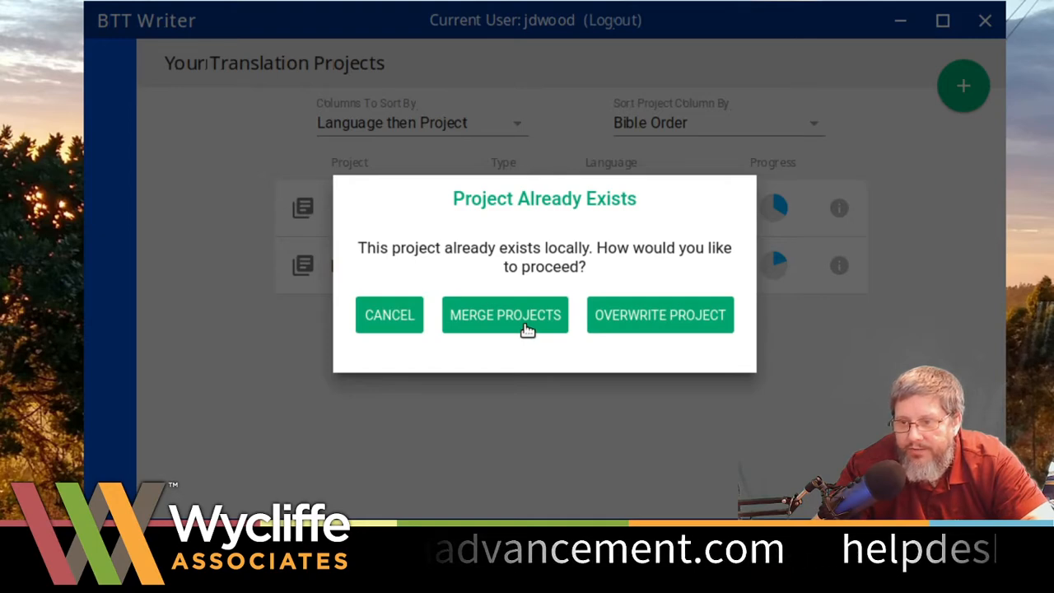
{"action": "left_click", "coordinate": [527, 328]}
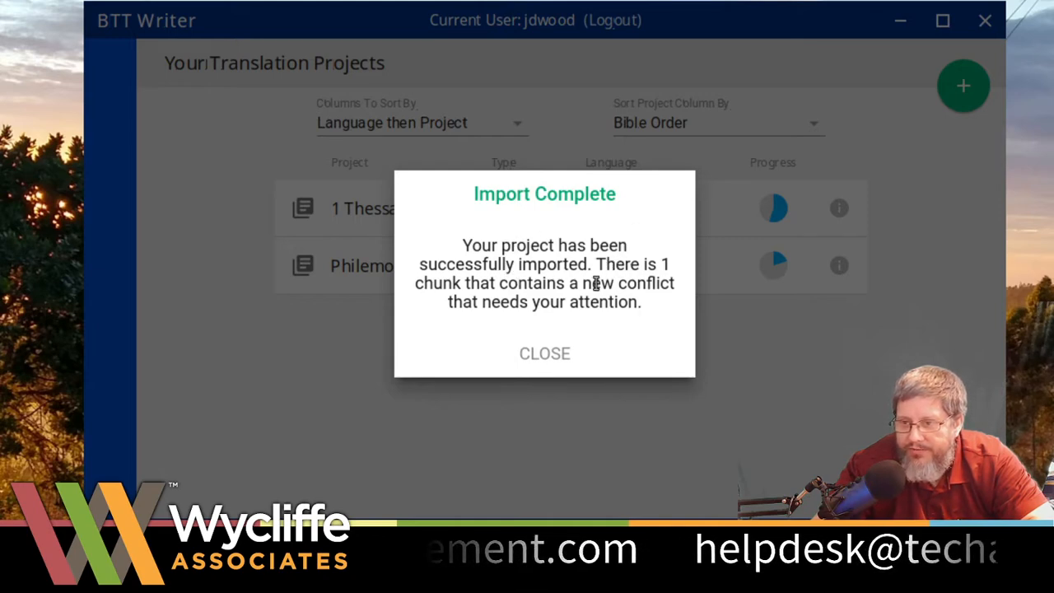
{"action": "left_click", "coordinate": [545, 355]}
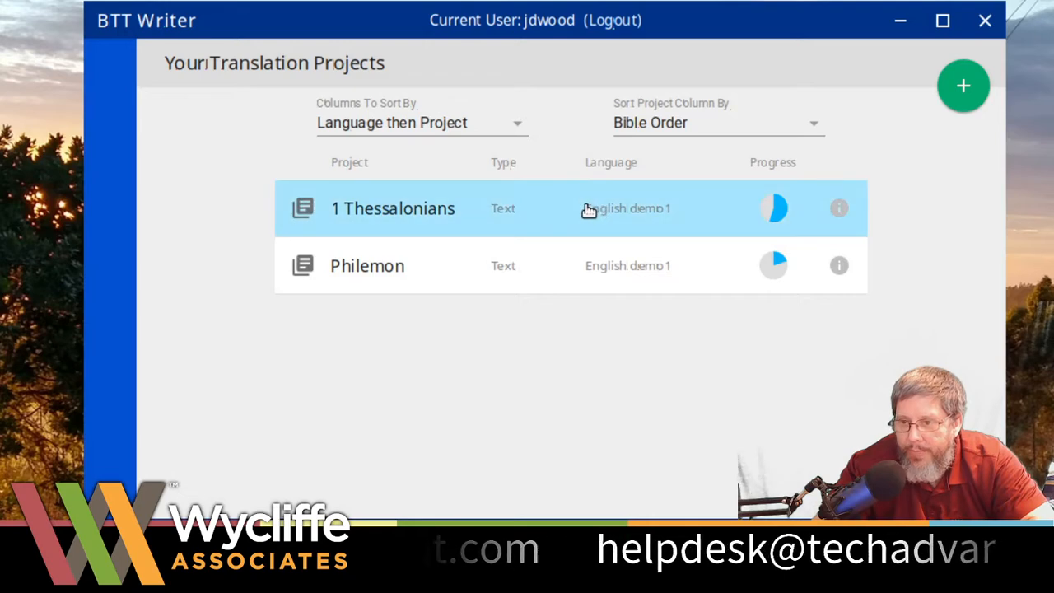
- Open the 1 Thessalonians project, look through chapter 1, and show only the chunks with conflicts
{"action": "left_click", "coordinate": [586, 209]}
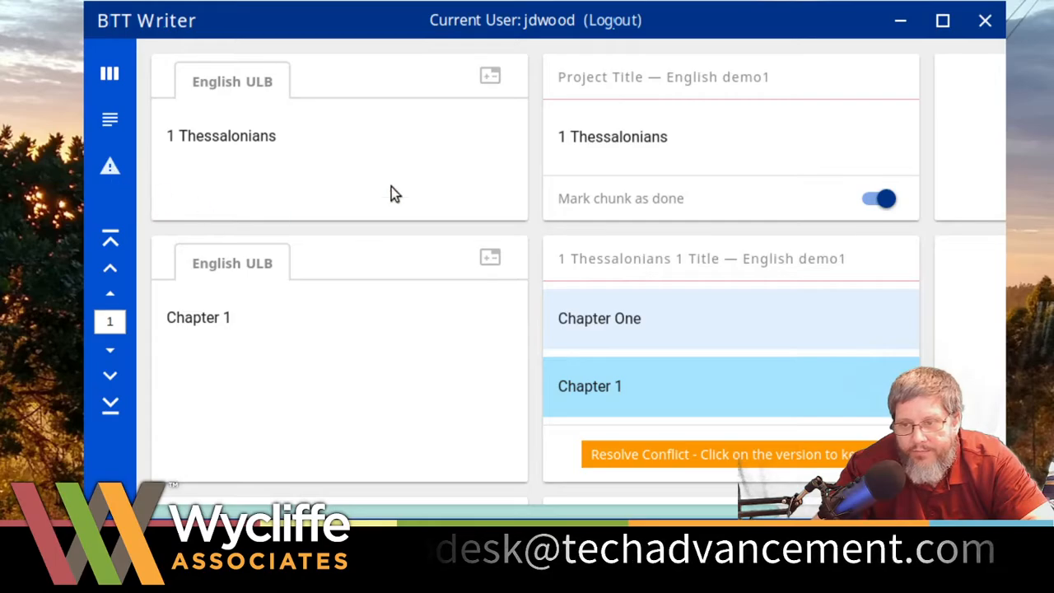
{"action": "scroll", "coordinate": [572, 201], "scroll_direction": "down", "scroll_amount": 10}
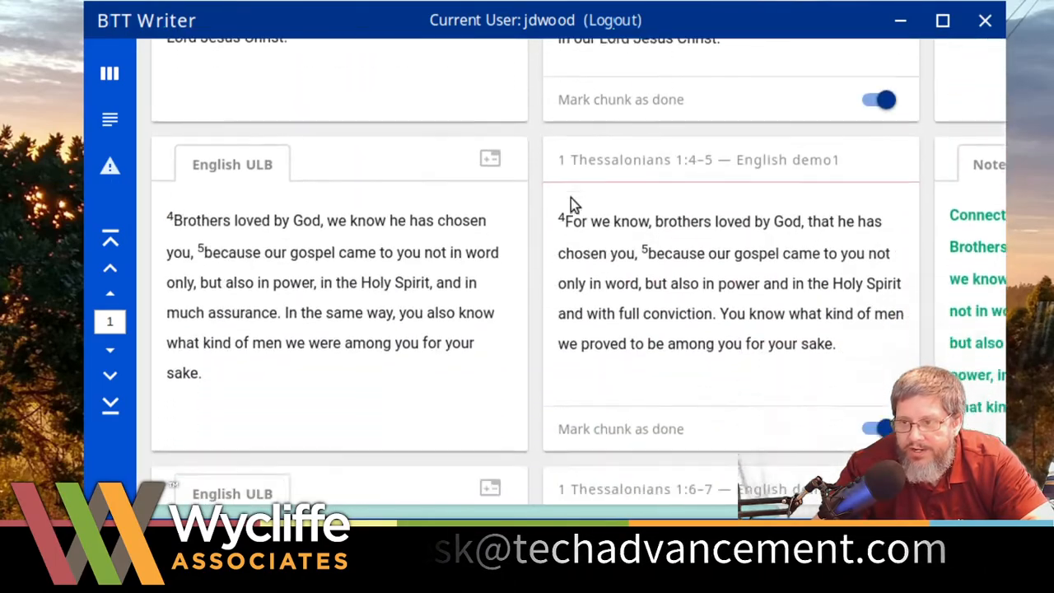
{"action": "scroll", "coordinate": [570, 197], "scroll_direction": "down", "scroll_amount": 14}
{"action": "scroll", "coordinate": [571, 198], "scroll_direction": "up", "scroll_amount": 5}
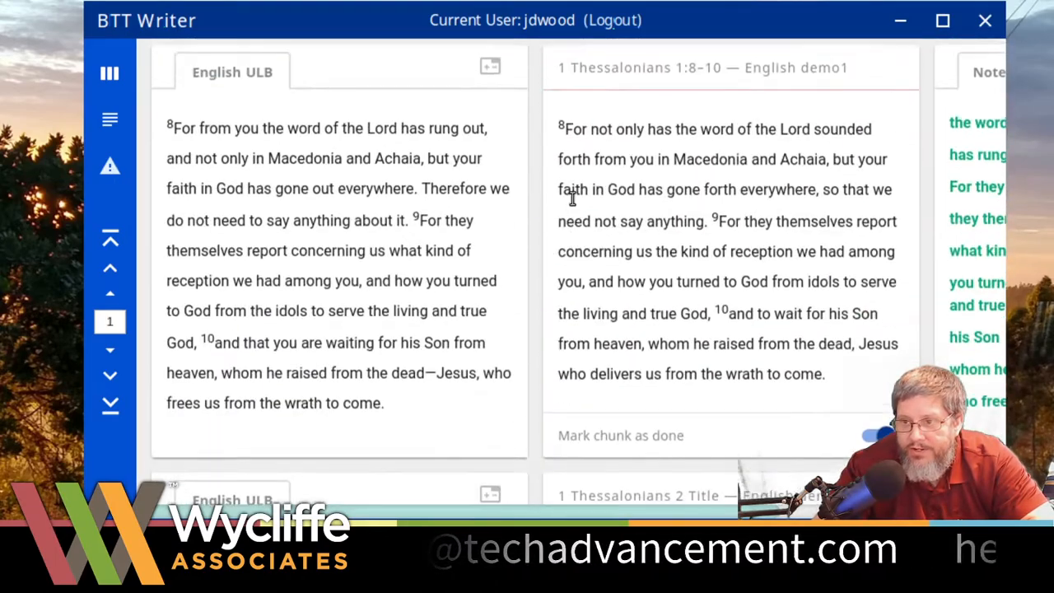
{"action": "scroll", "coordinate": [570, 198], "scroll_direction": "up", "scroll_amount": 15}
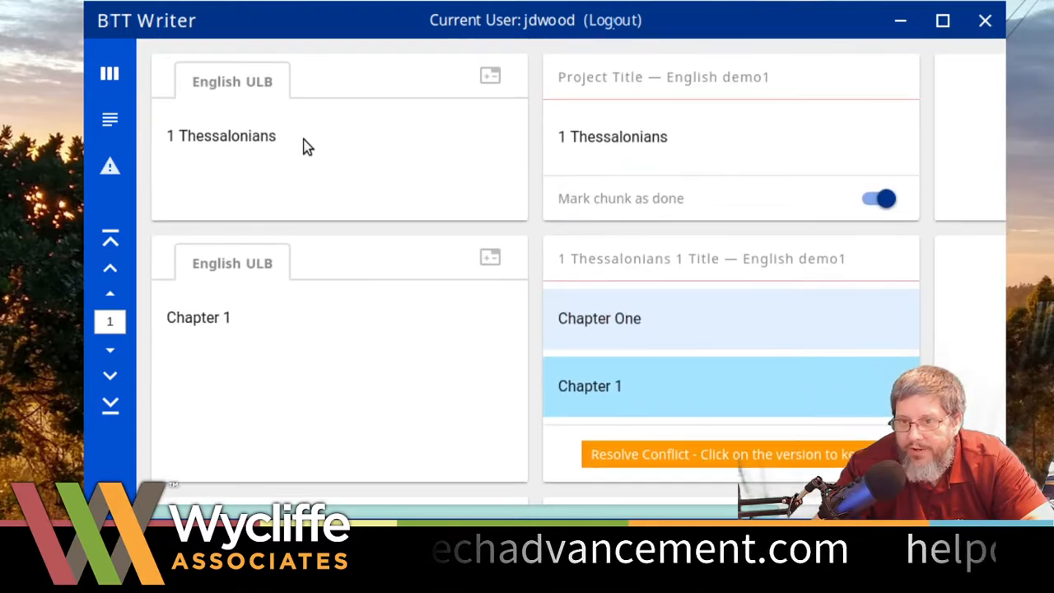
{"action": "left_click", "coordinate": [110, 169]}
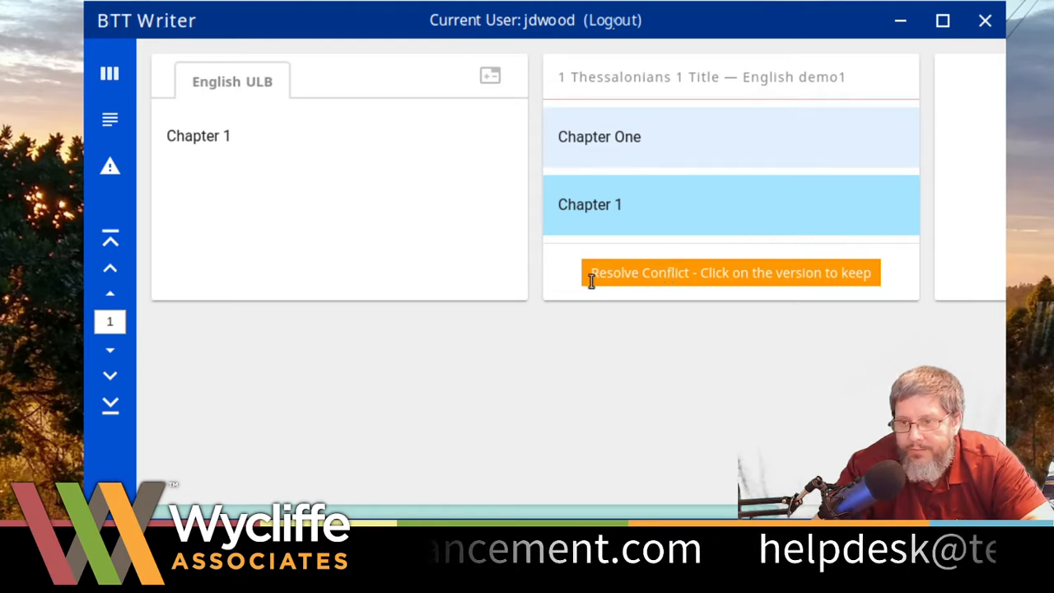
- Return to the view of all chunks and check the translated text at the start of chapters 2 and 3
{"action": "left_click", "coordinate": [111, 76]}
{"action": "scroll", "coordinate": [379, 231], "scroll_direction": "down", "scroll_amount": 3}
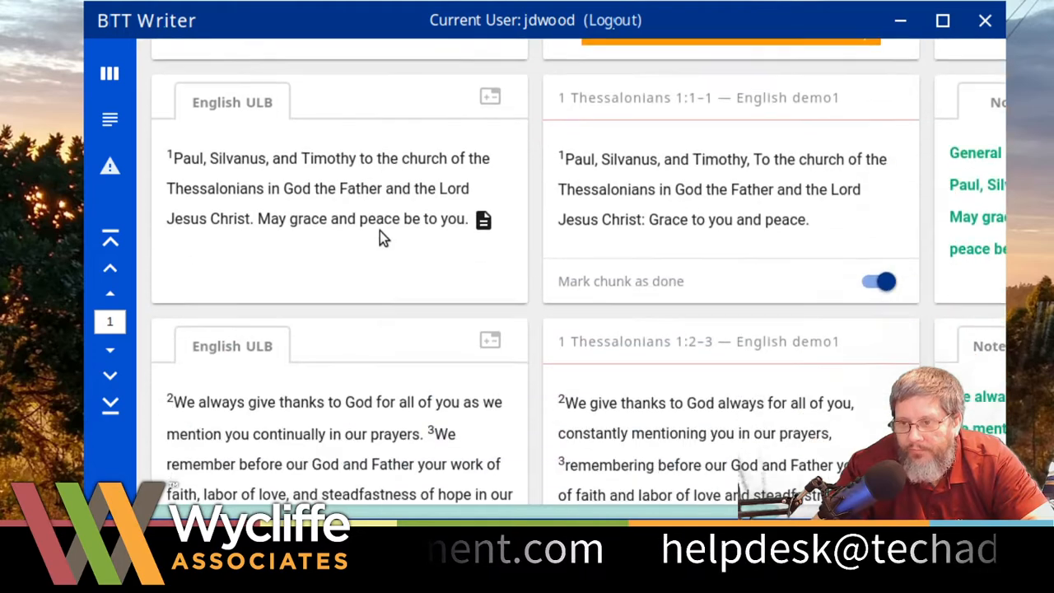
{"action": "scroll", "coordinate": [380, 230], "scroll_direction": "down", "scroll_amount": 4}
{"action": "left_click", "coordinate": [111, 376]}
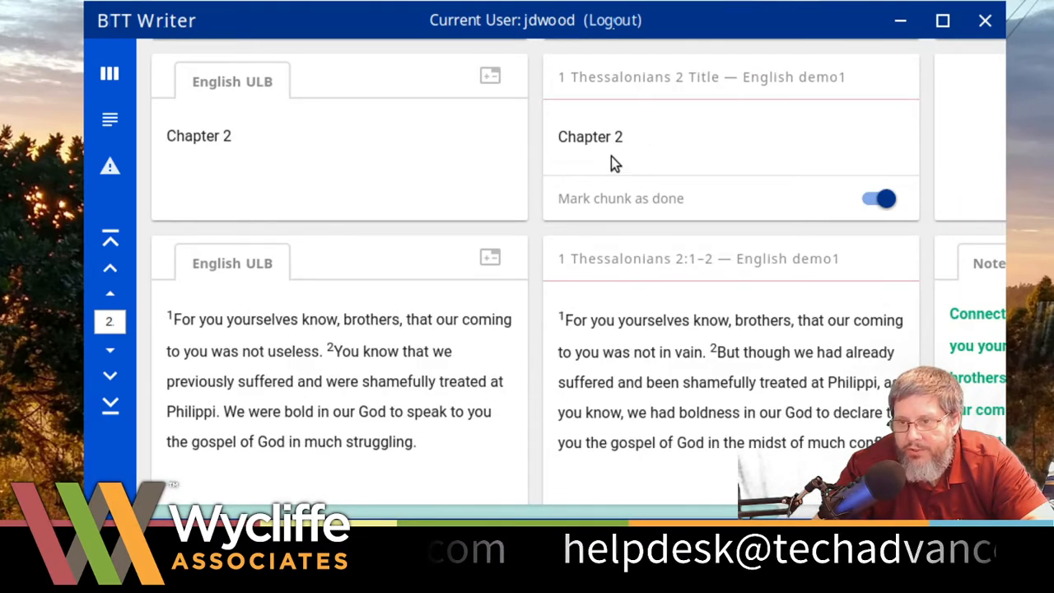
{"action": "left_click", "coordinate": [111, 377]}
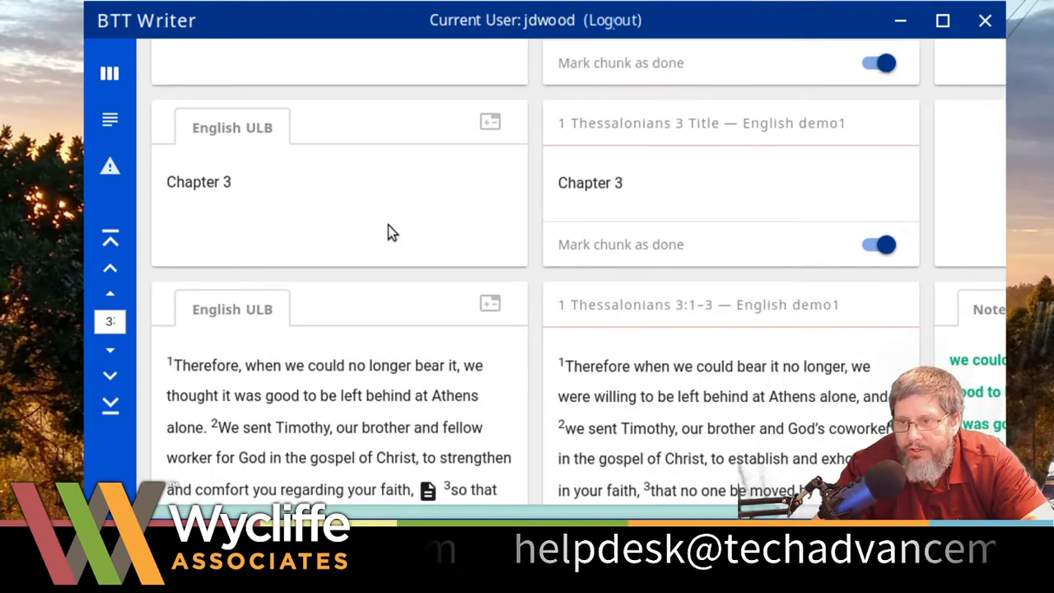
- Resolve the conflict in the 1 Thessalonians 1 title by keeping "Chapter 1", and mark the chunk as done
{"action": "left_click", "coordinate": [110, 167]}
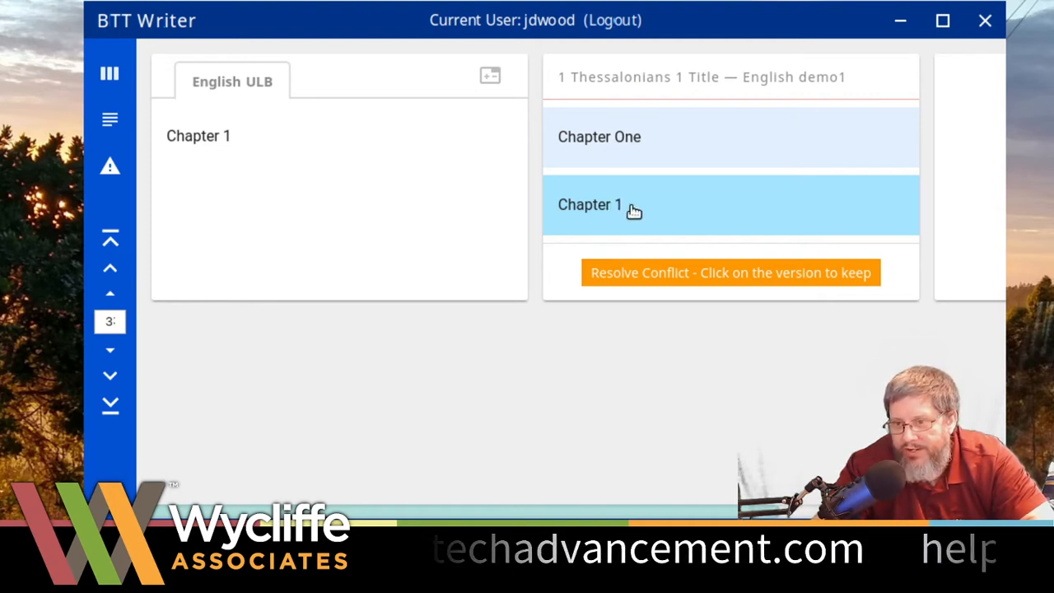
{"action": "left_click", "coordinate": [667, 206]}
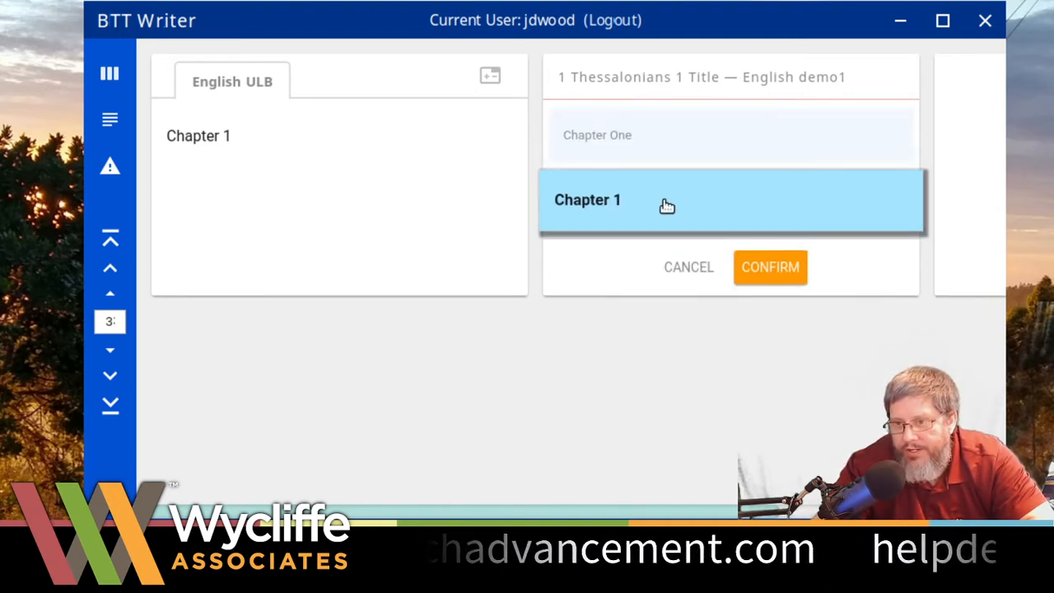
{"action": "left_click", "coordinate": [782, 271]}
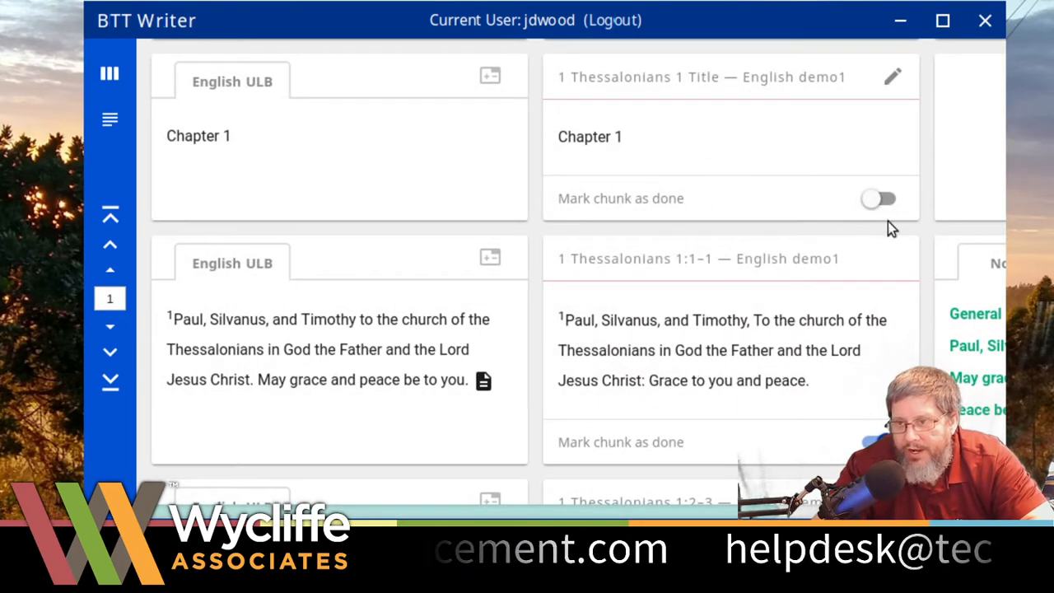
{"action": "left_click", "coordinate": [881, 202]}
{"action": "left_click", "coordinate": [596, 352]}
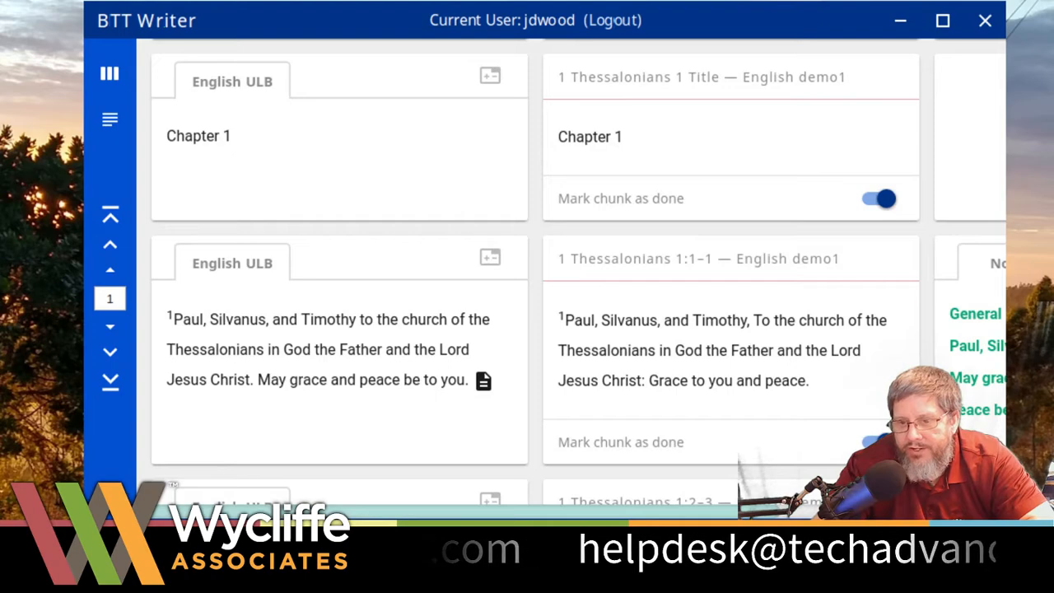
- Open the project review and check the completion status of 1 Thessalonians chapters 1–3
{"action": "left_click", "coordinate": [110, 120]}
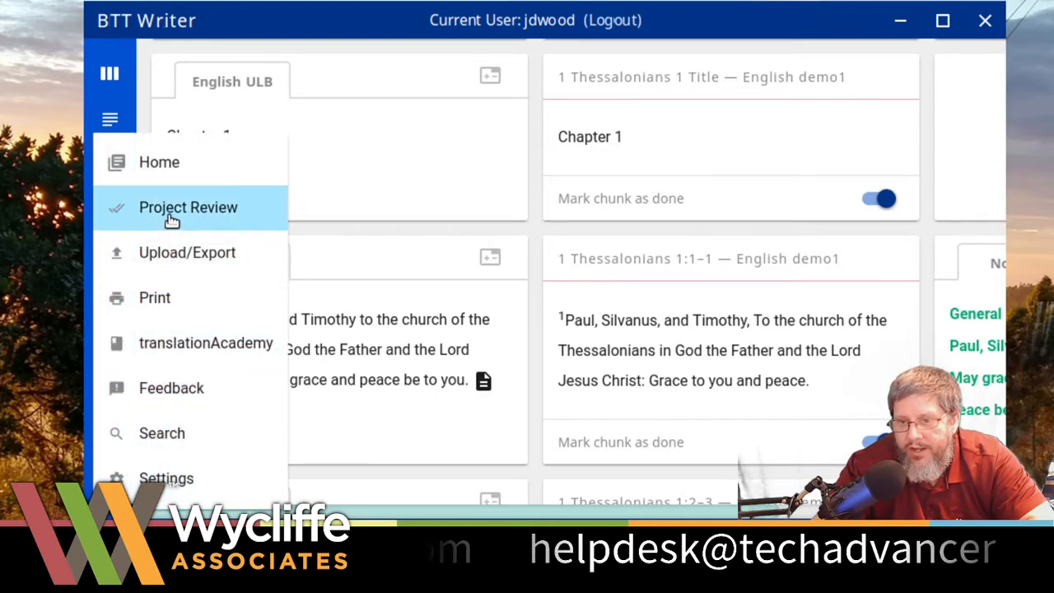
{"action": "left_click", "coordinate": [171, 214]}
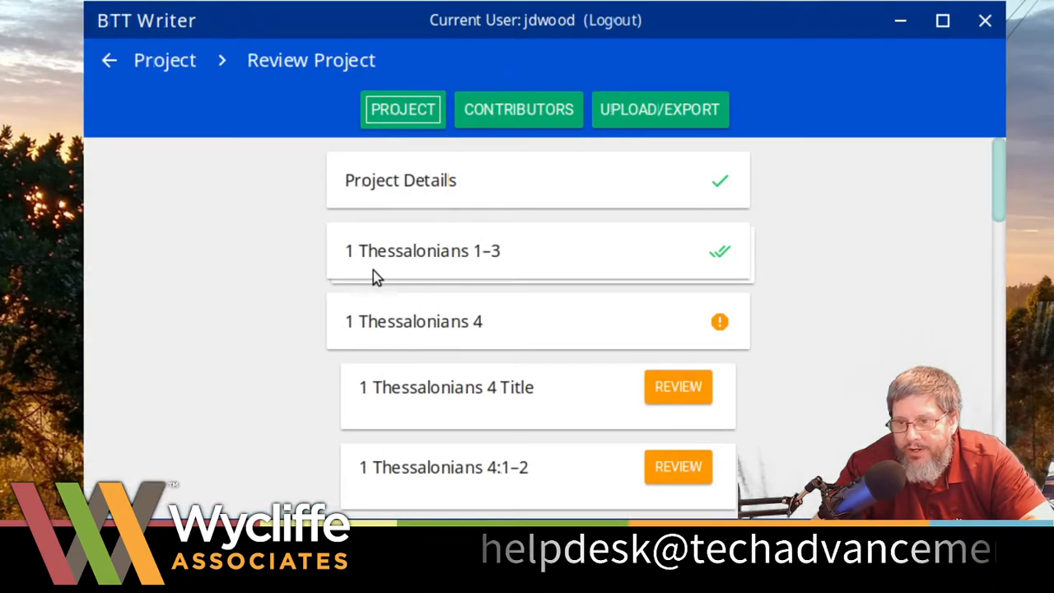
{"action": "left_click_drag", "start_coordinate": [346, 252], "coordinate": [521, 263]}
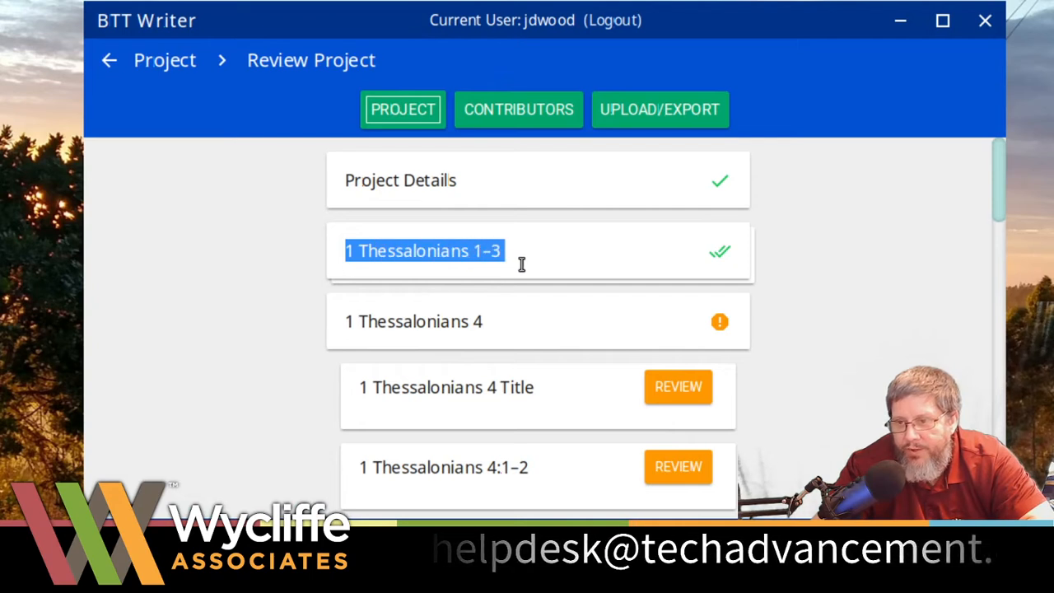
{"action": "left_click", "coordinate": [677, 241]}
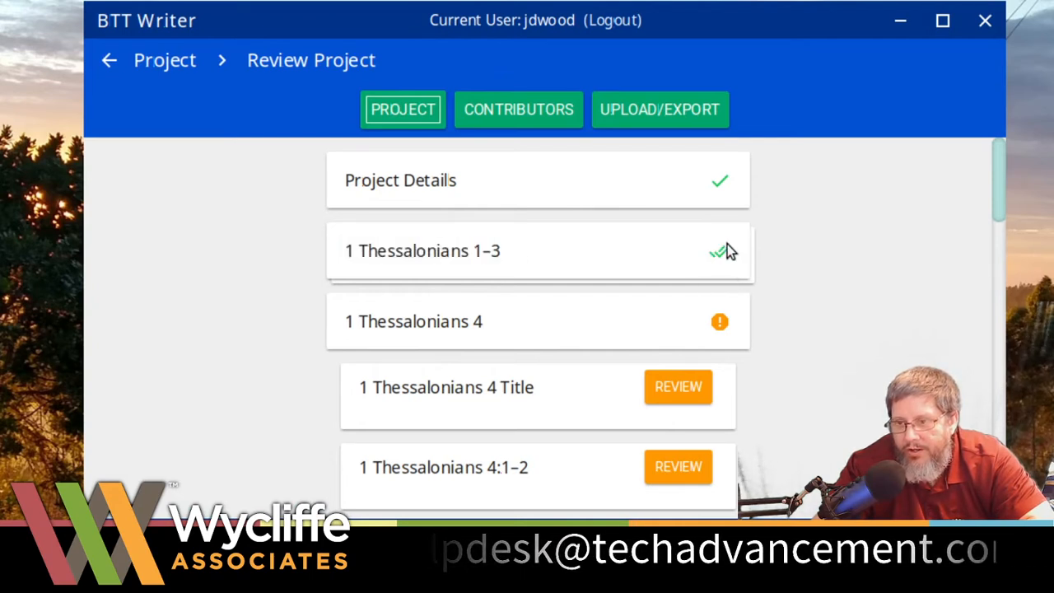
- Check the project's contributors list and view the upload and export options without exporting anything
{"action": "left_click", "coordinate": [521, 119]}
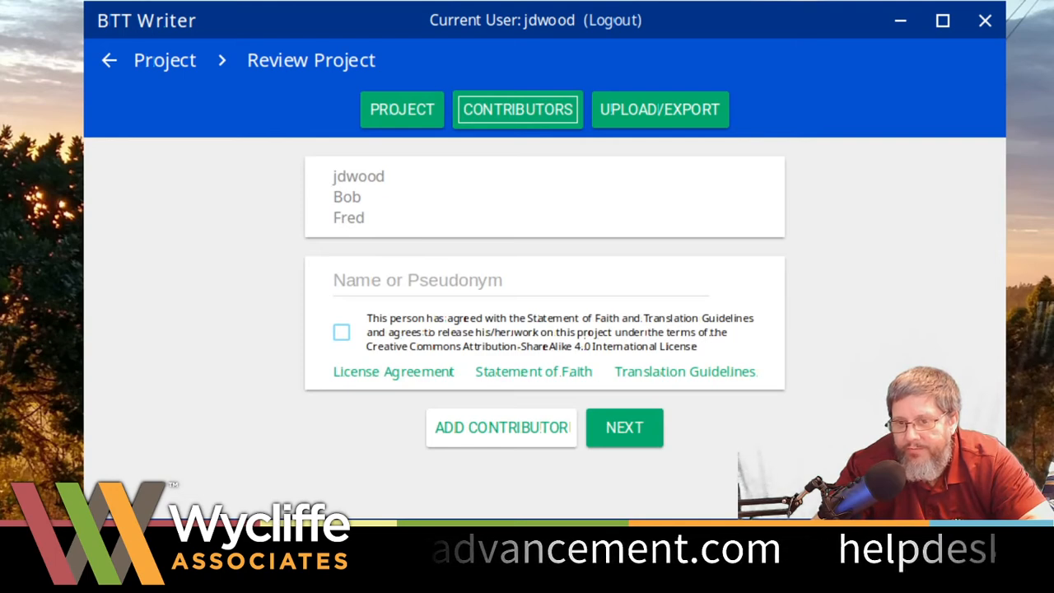
{"action": "left_click", "coordinate": [663, 108]}
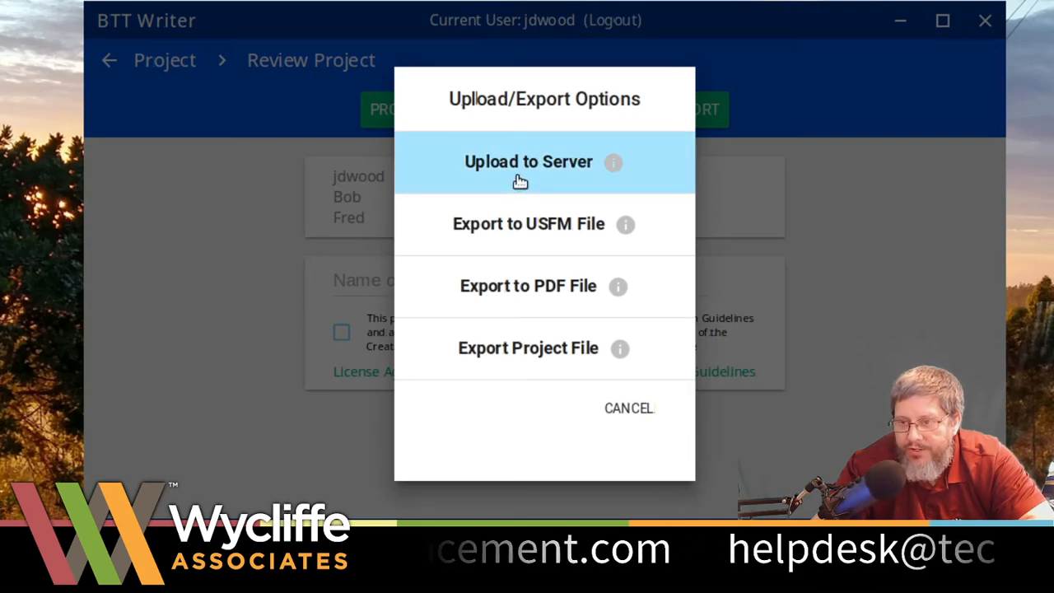
{"action": "left_click", "coordinate": [633, 412]}
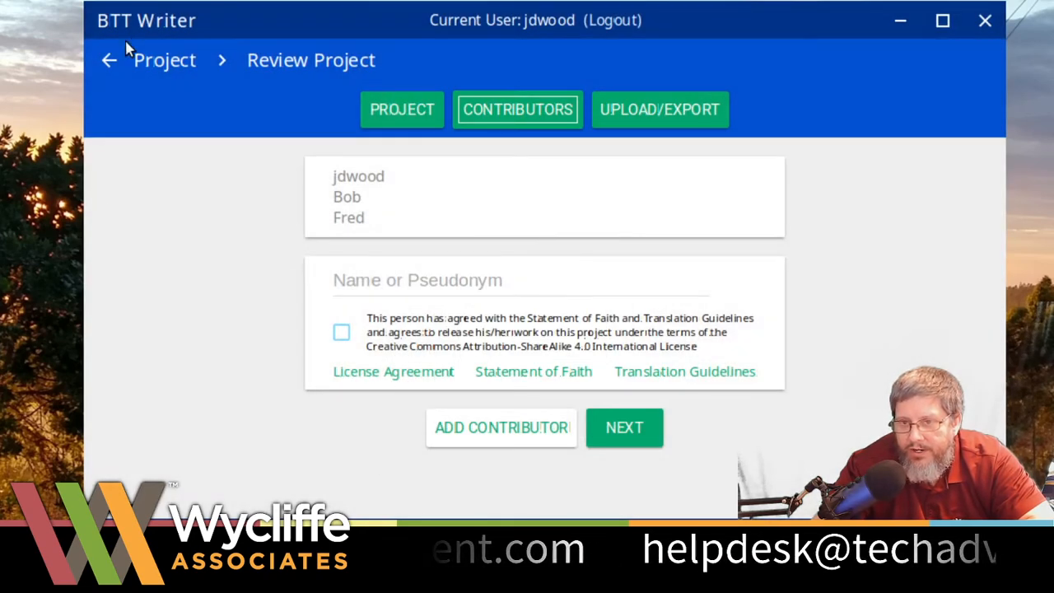